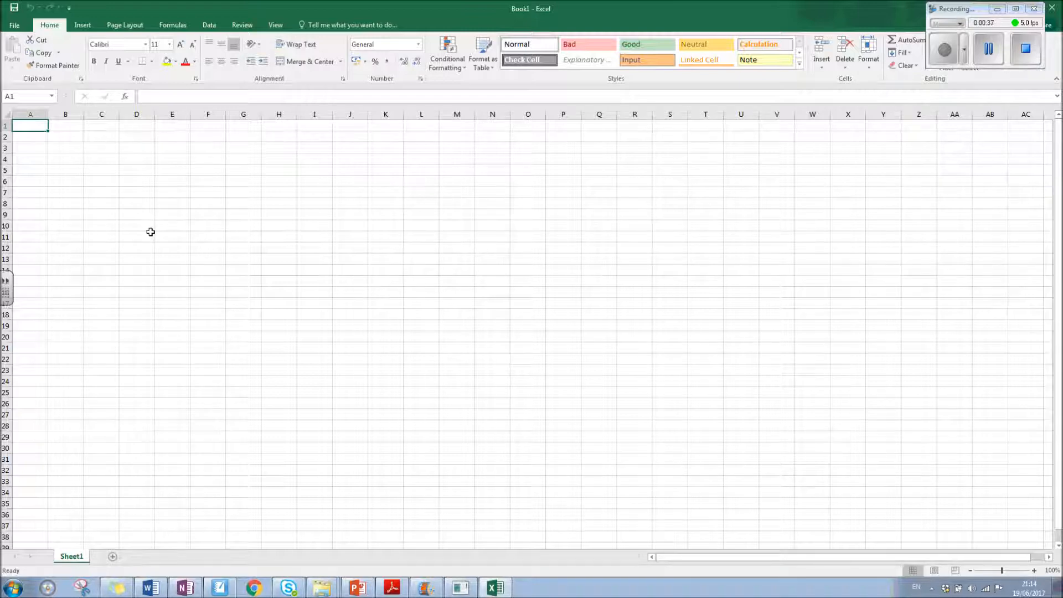
Step: Enter the multiplier headings x2, x3, x4, x5, x6, x7, x8, x9 and x10 across cells B1 to J1
key(Right)
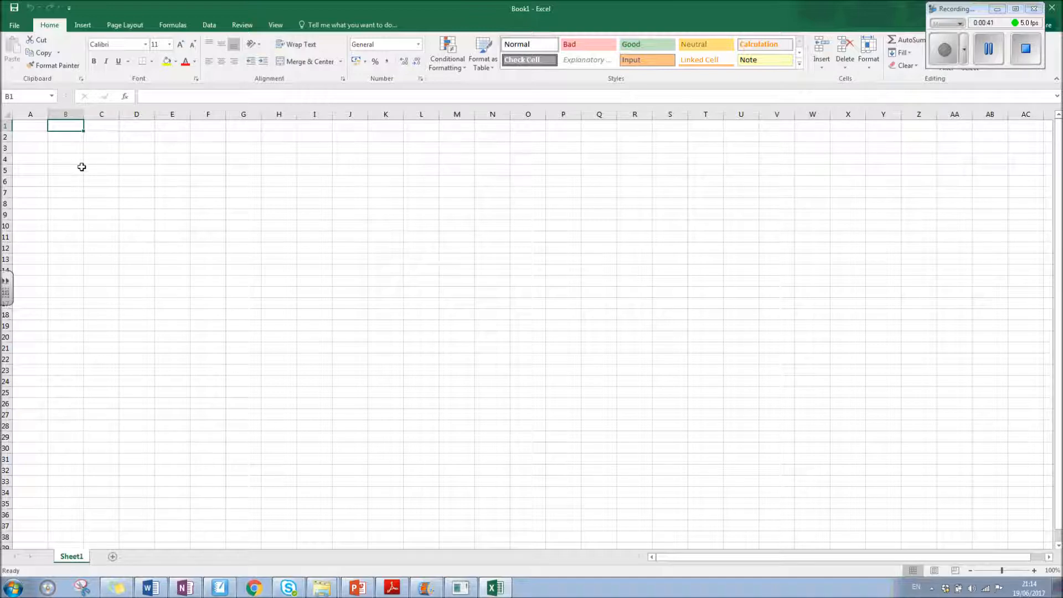
click(151, 98)
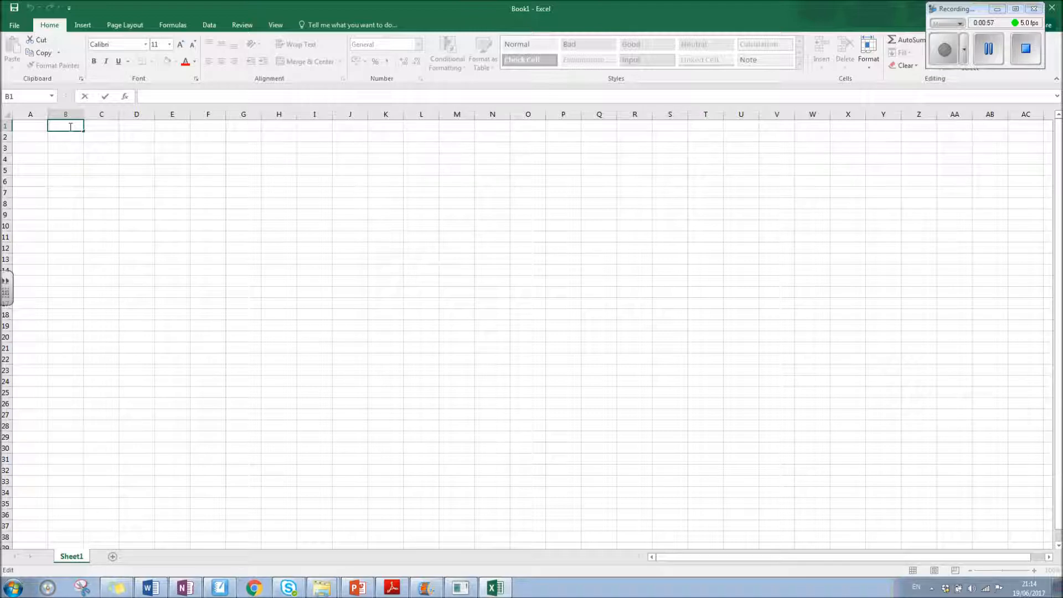
text(x2)
click(110, 125)
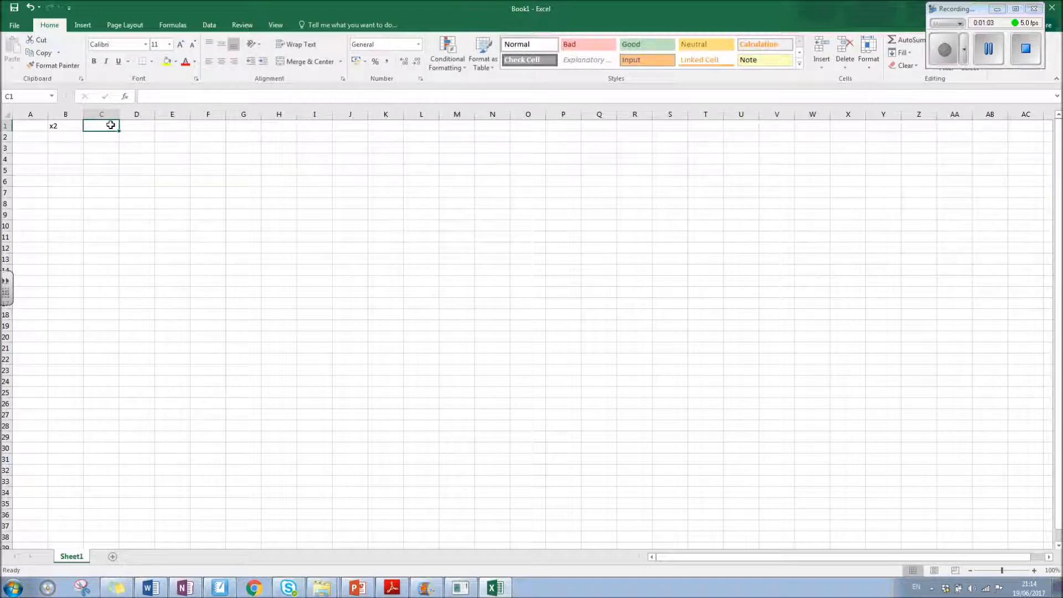
text(x3)
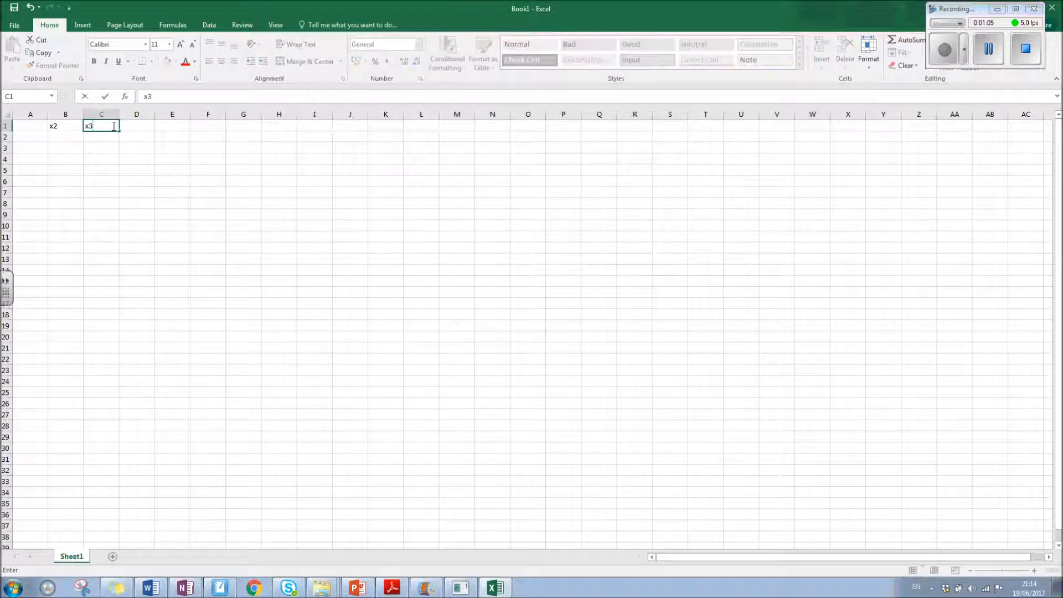
click(137, 126)
text(x4)
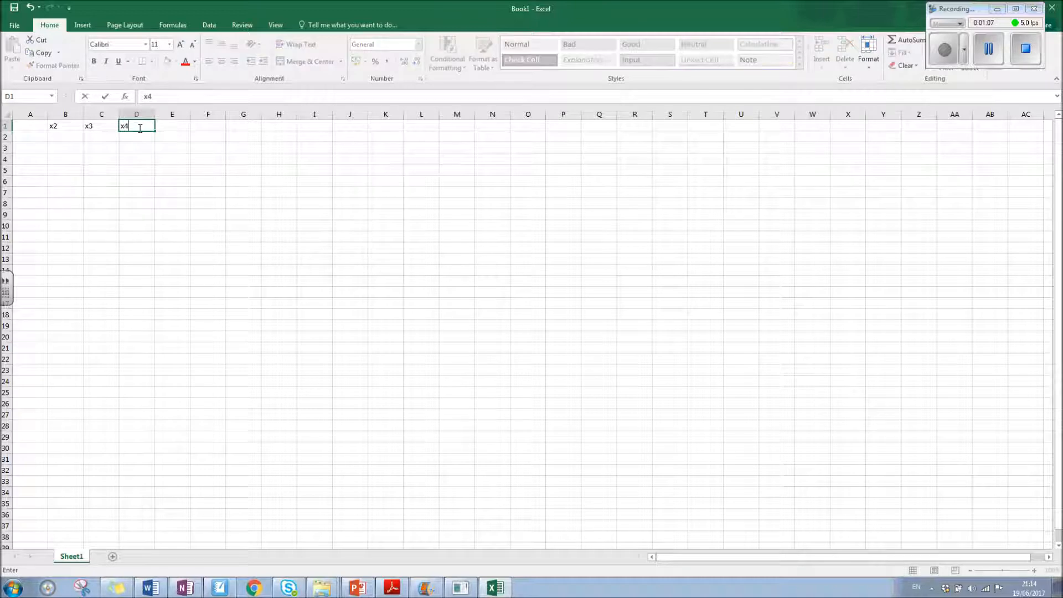
click(174, 128)
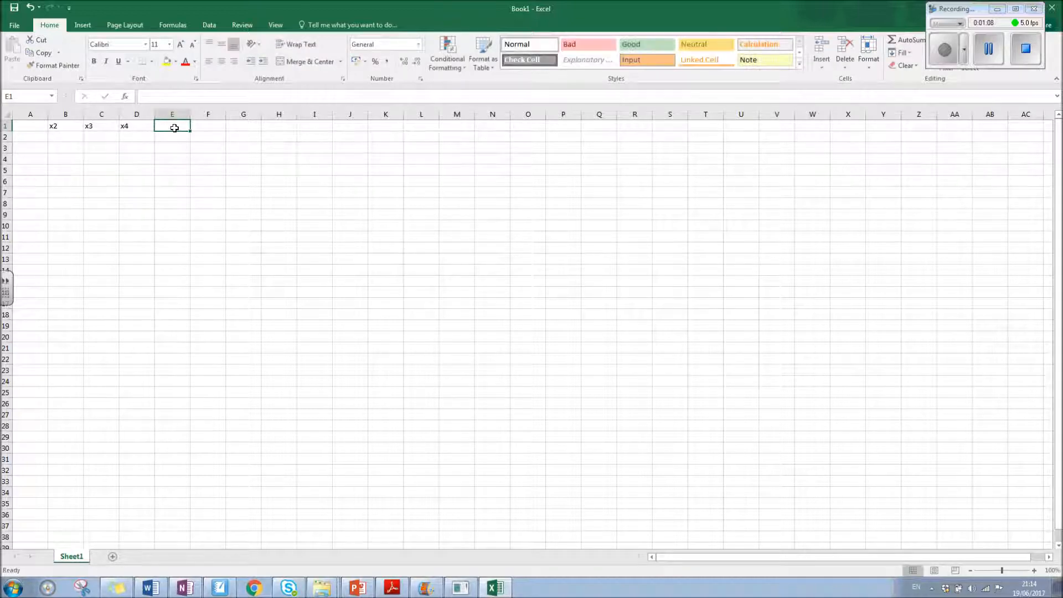
text(x)
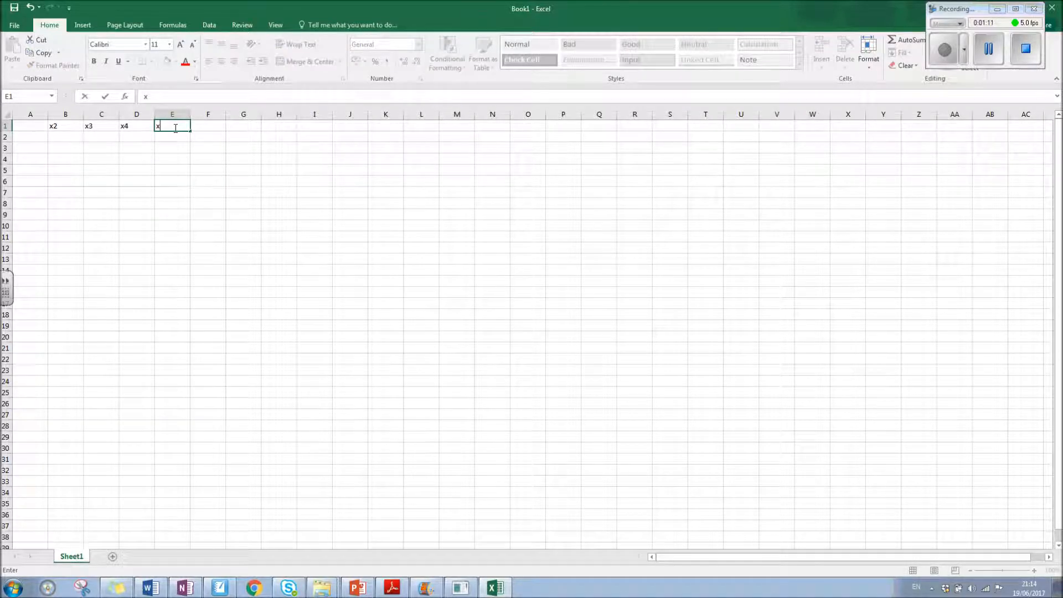
text(5)
click(211, 127)
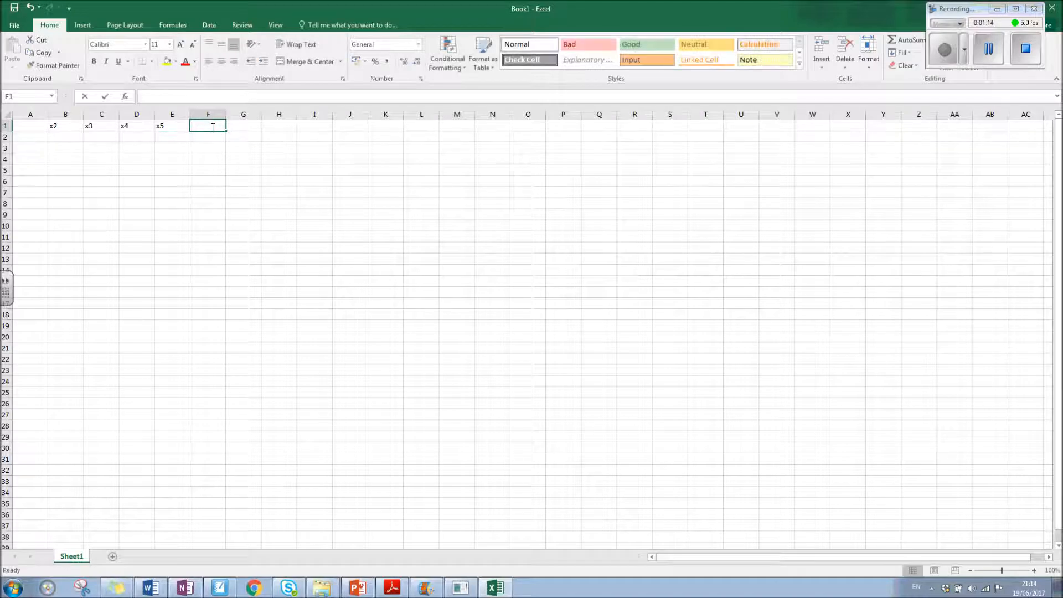
text(x6)
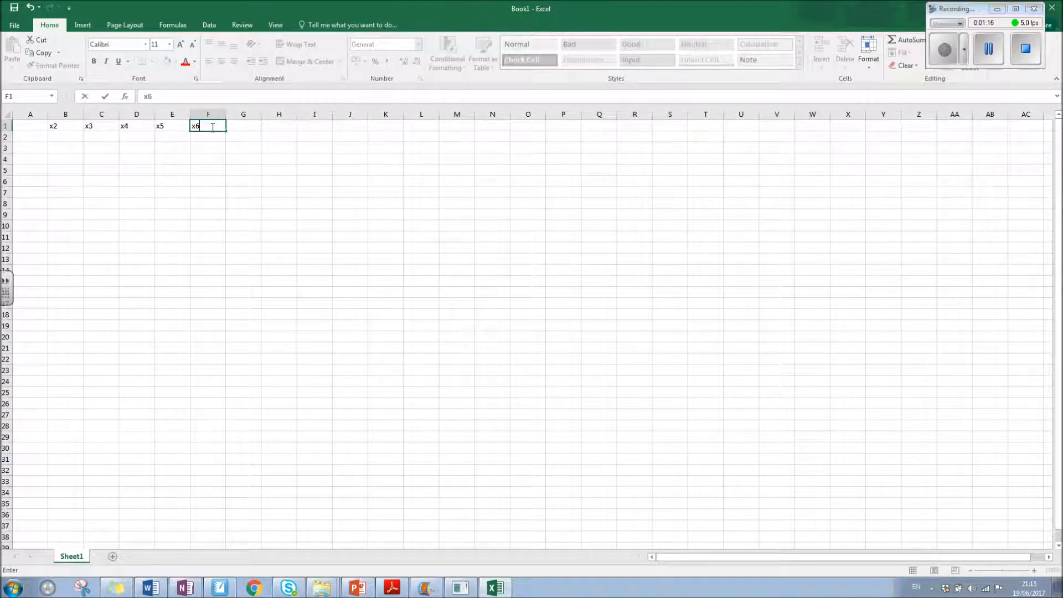
click(243, 128)
text(x)
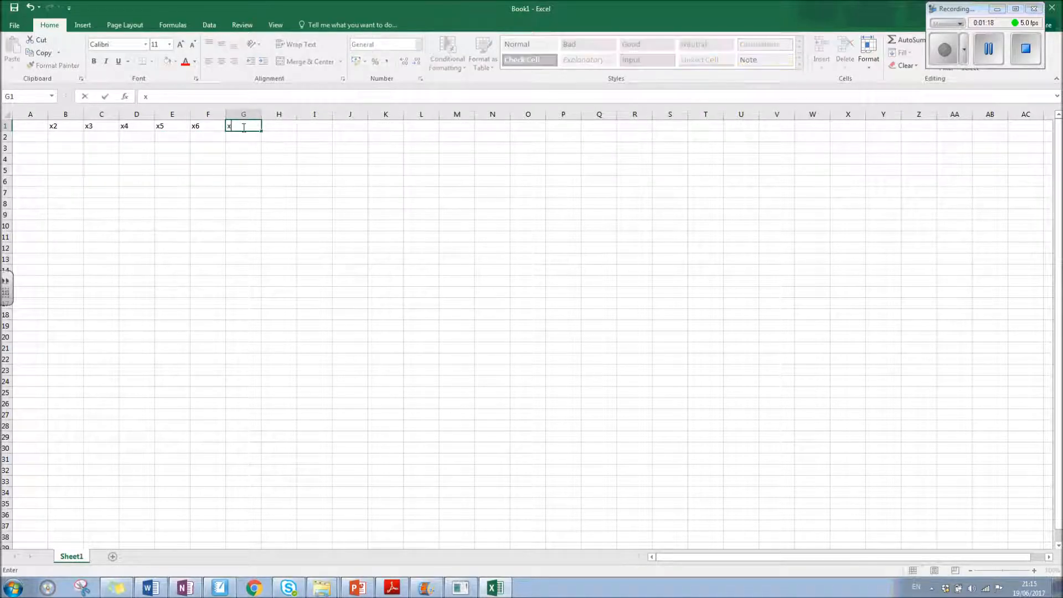
text(7)
click(279, 128)
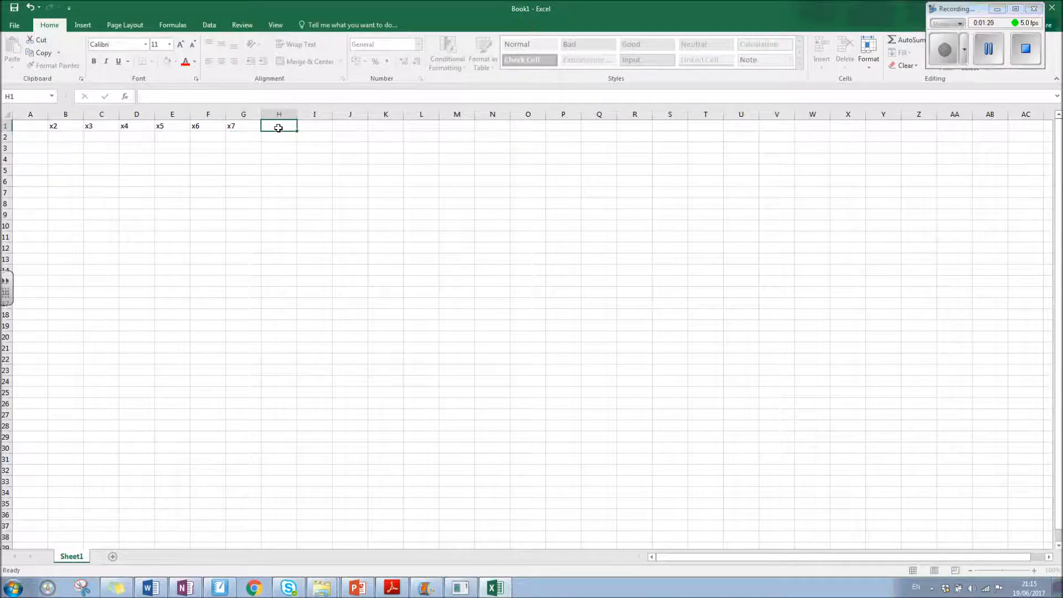
text(x8)
click(322, 128)
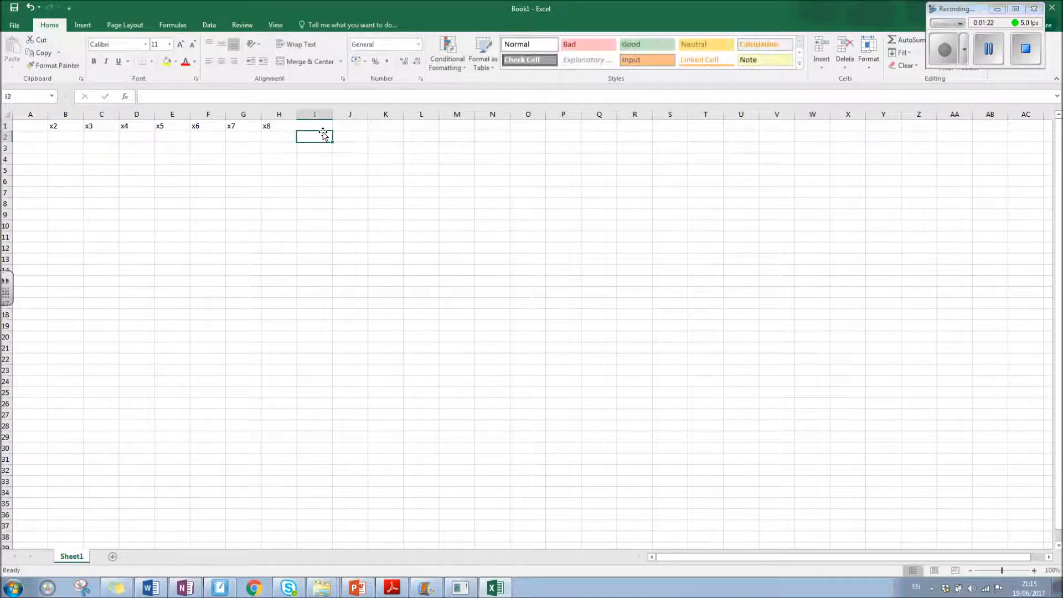
text(x9)
click(350, 128)
text(x1)
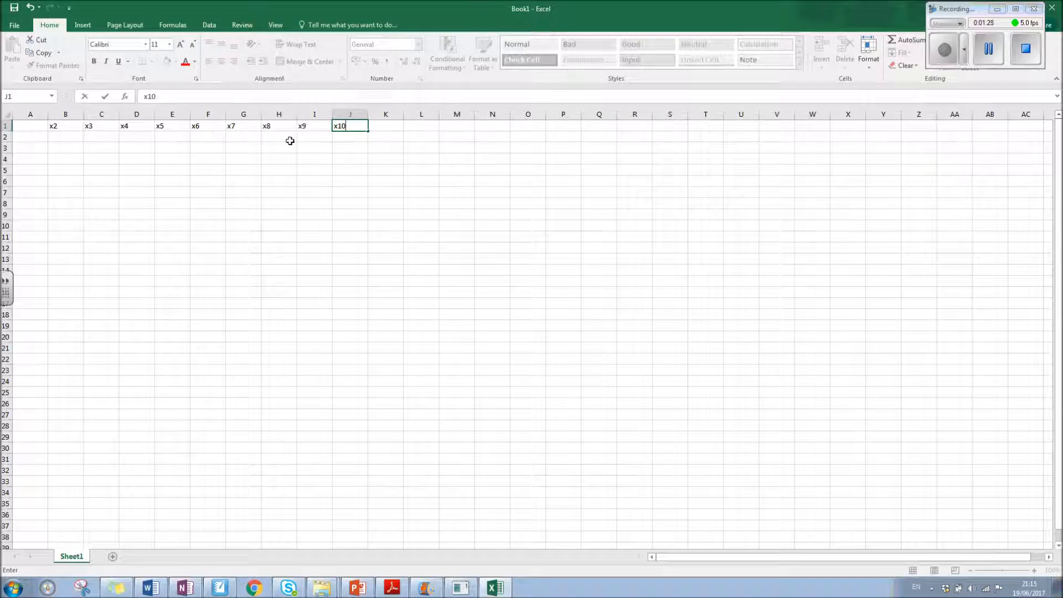
click(320, 129)
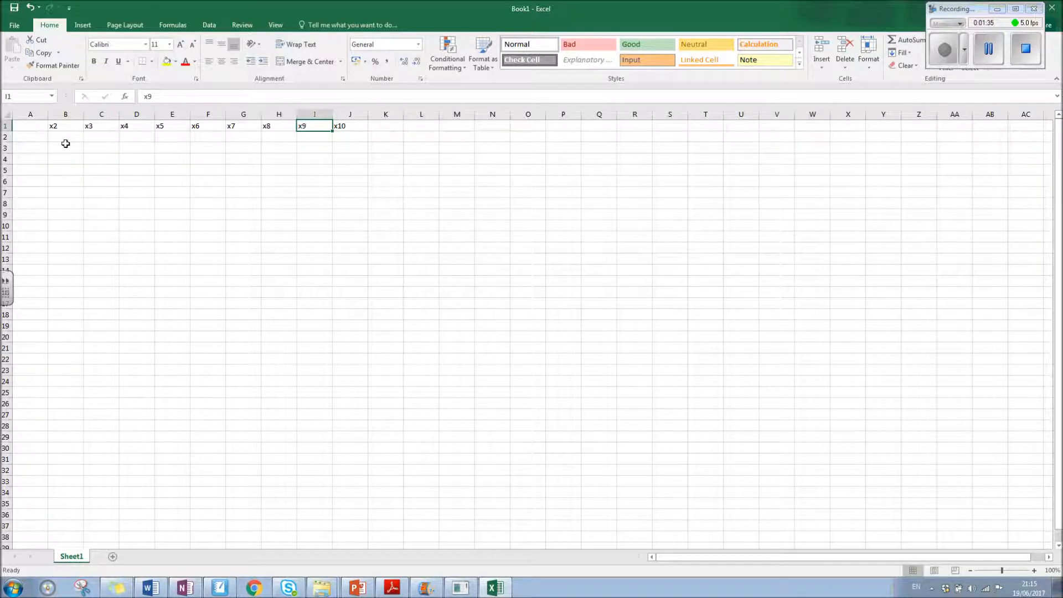
Step: Enter the numbers 1 to 10 down column A in cells A2 to A11, leaving A1 empty
click(38, 139)
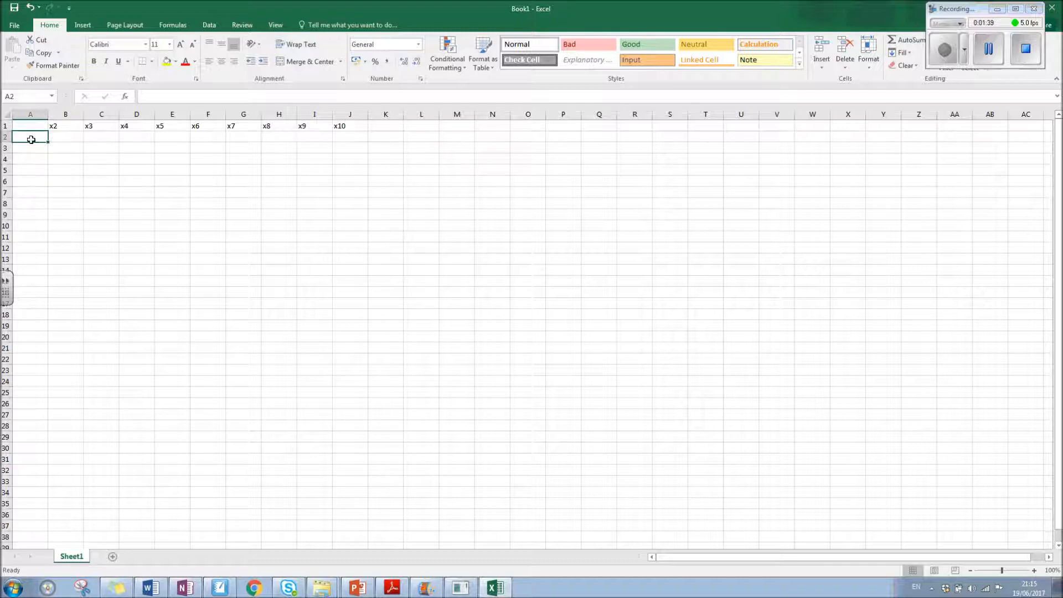
click(27, 127)
click(31, 138)
text(1)
click(41, 149)
text(2)
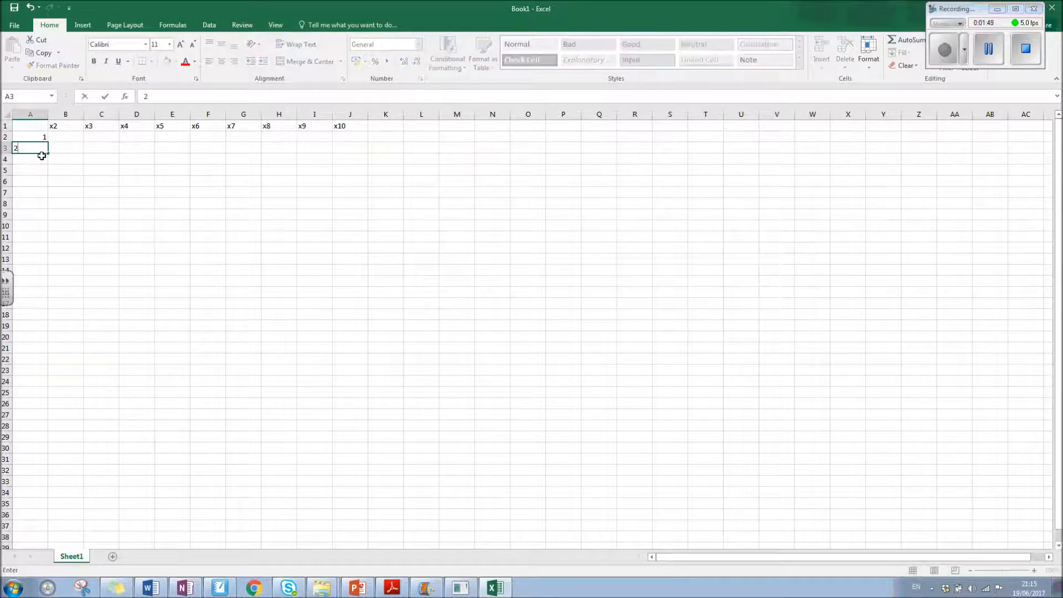
click(43, 159)
text(3)
key(Return)
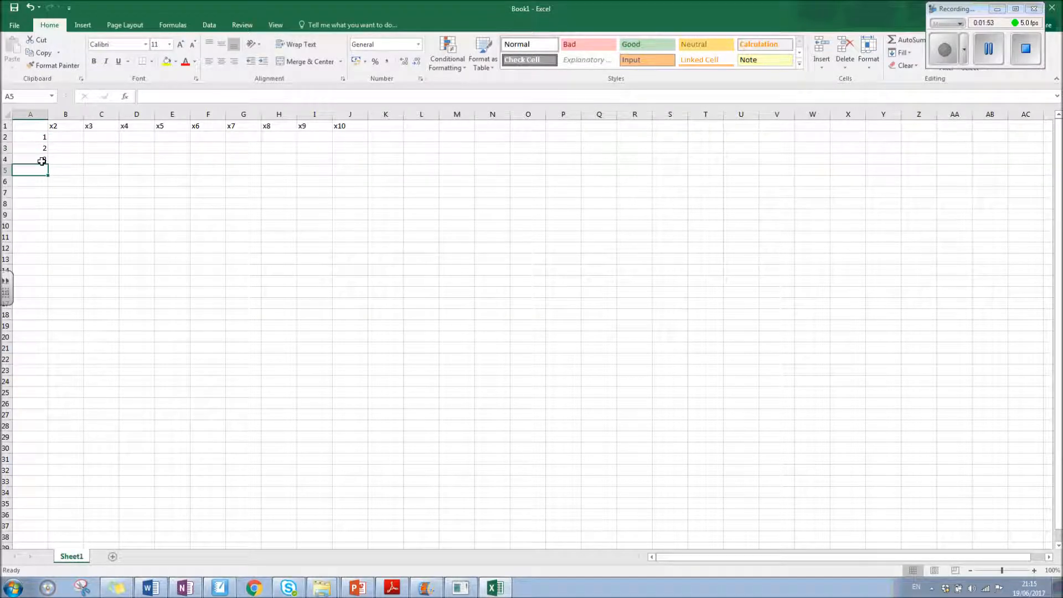
text(4)
key(Return)
text(5)
key(Return)
text(6)
key(Return)
text(7)
key(Return)
text(8)
key(Return)
text(9)
key(Return)
text(10)
key(Return)
click(31, 128)
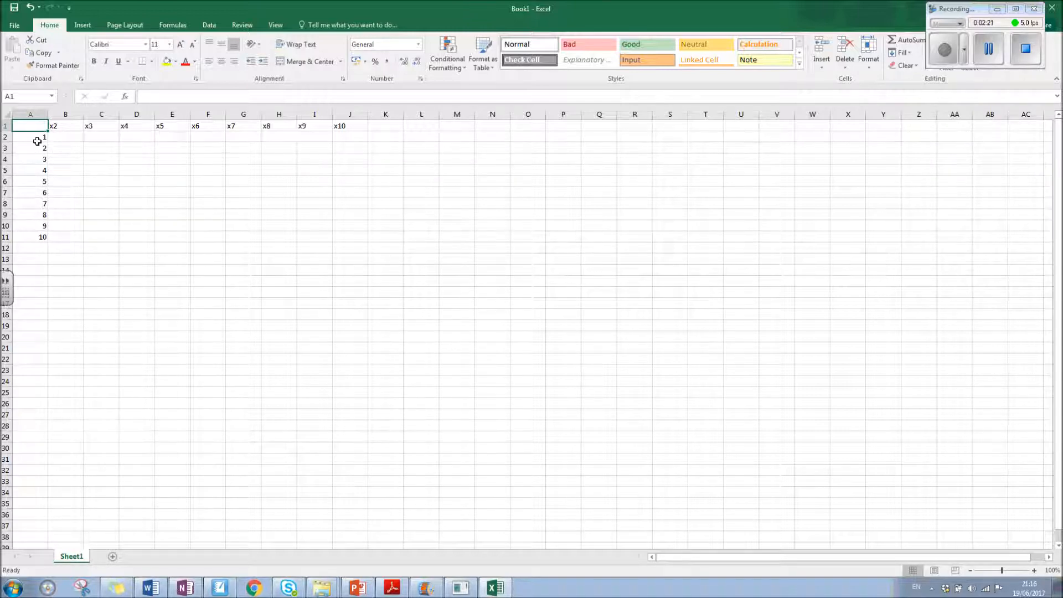
Step: Enter the formula =A2*2 in cell B2, under the x2 heading, to multiply the row's number by 2
click(65, 137)
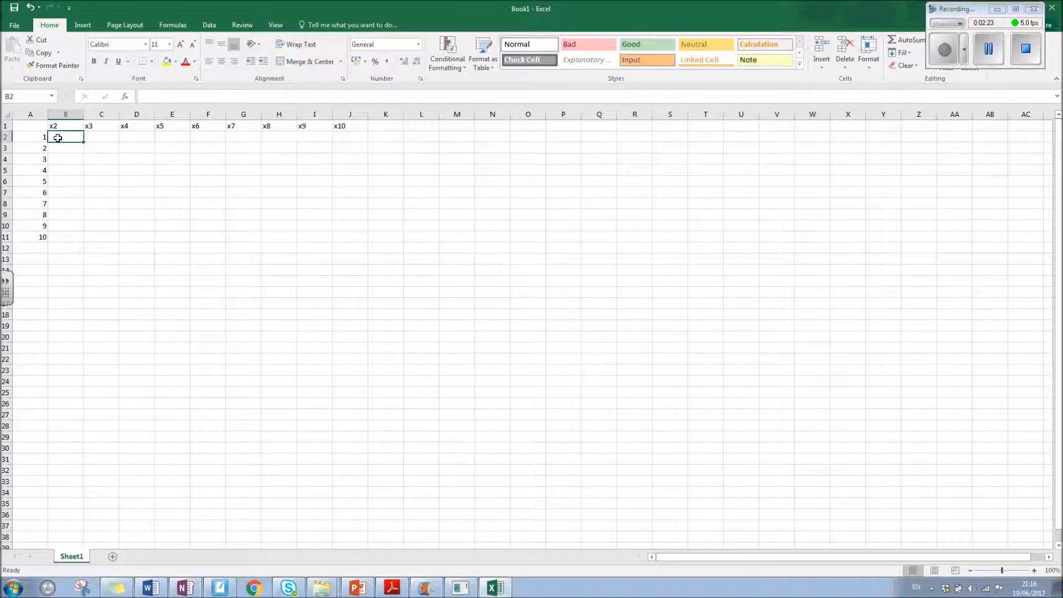
click(106, 162)
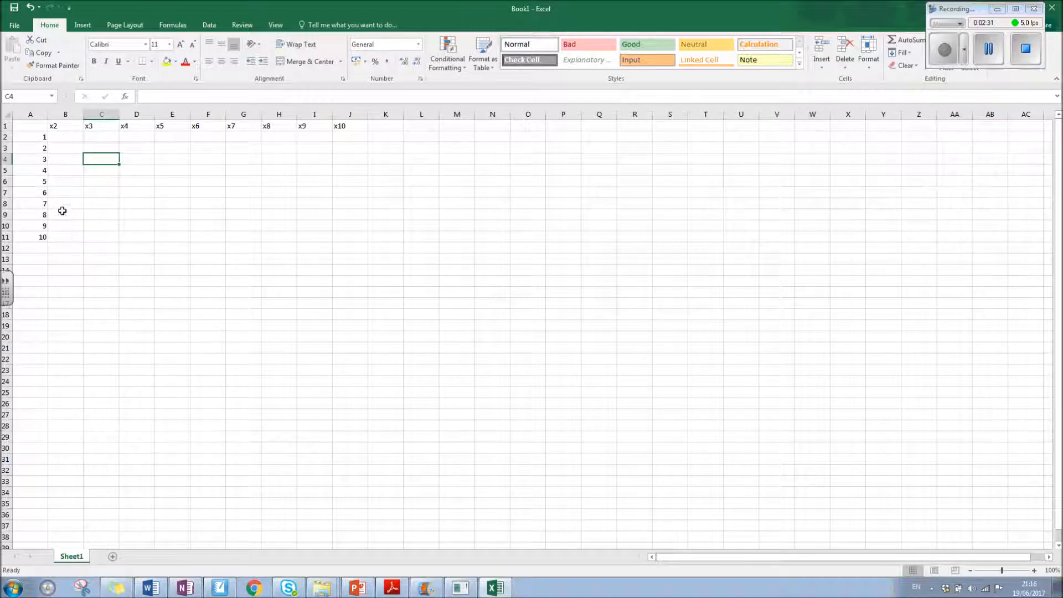
click(58, 137)
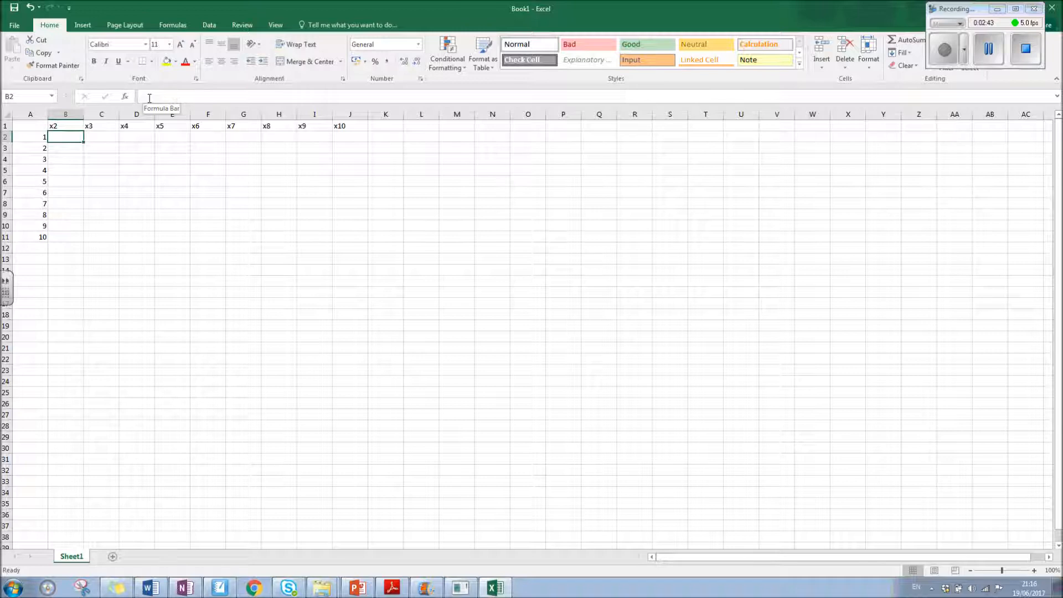
click(61, 150)
click(59, 138)
click(144, 98)
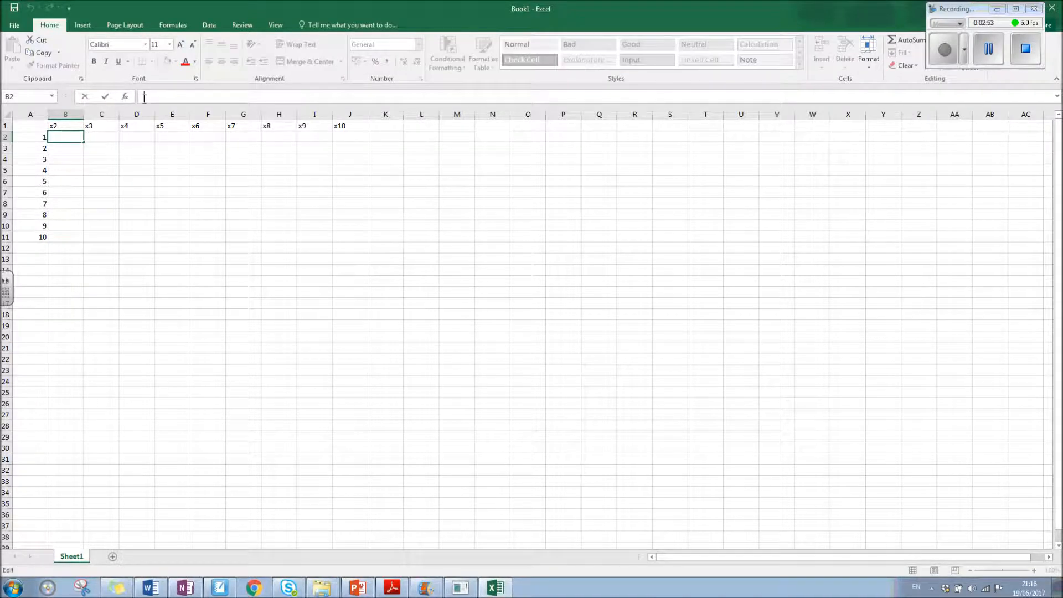
text(=)
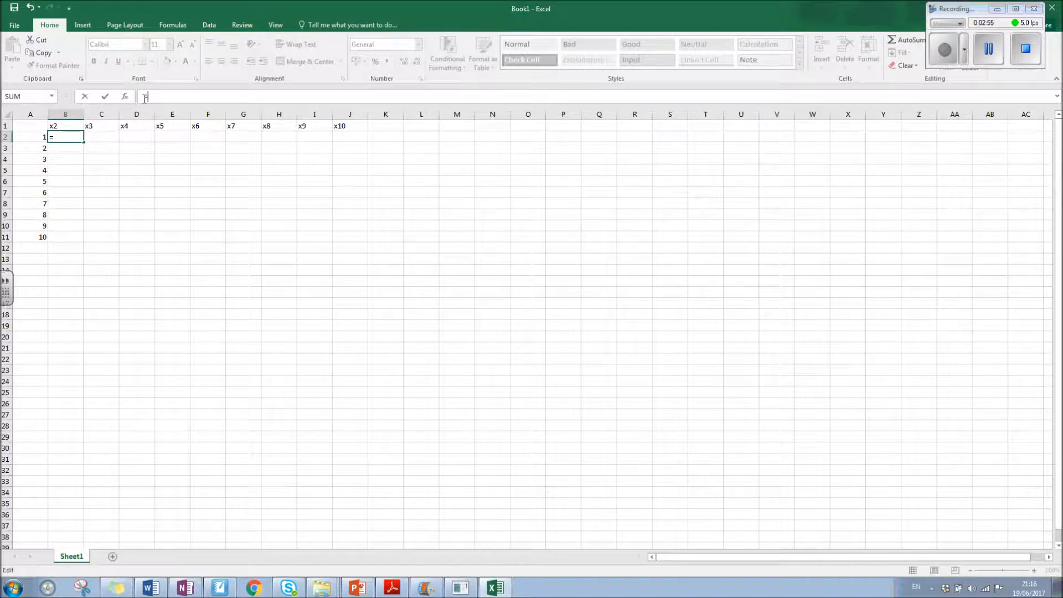
click(30, 138)
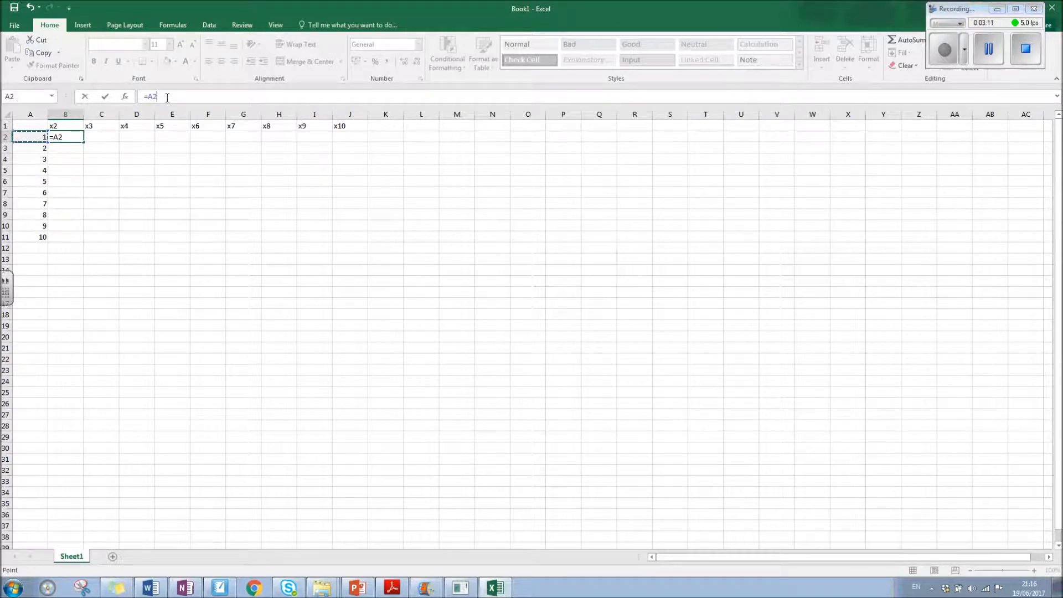
text(*)
key(Return)
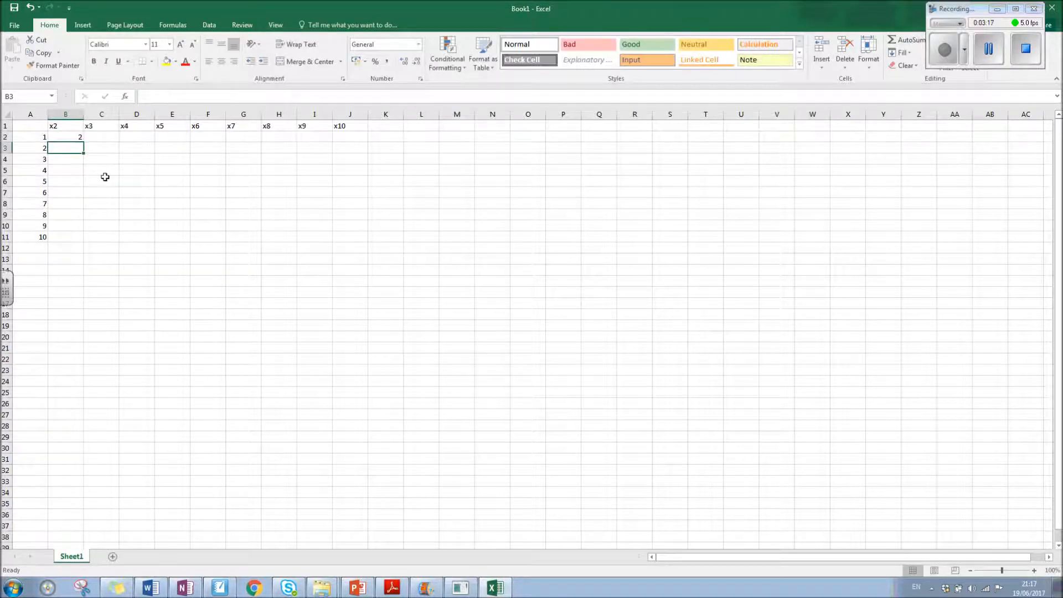
Step: Fill the formula in B2 down the x2 column to cell B11
click(72, 137)
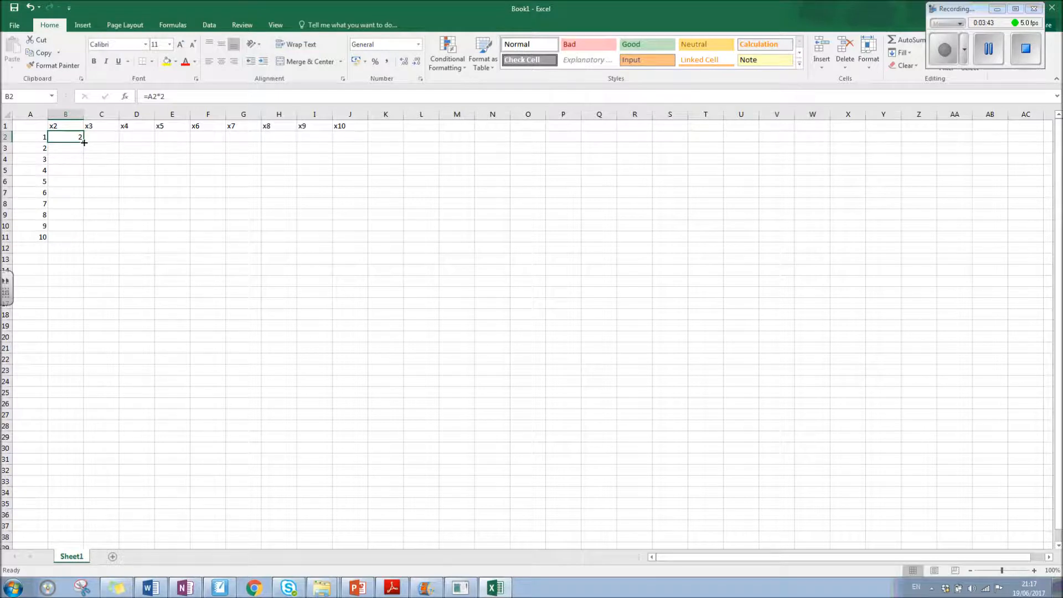
drag(84, 143, 84, 142)
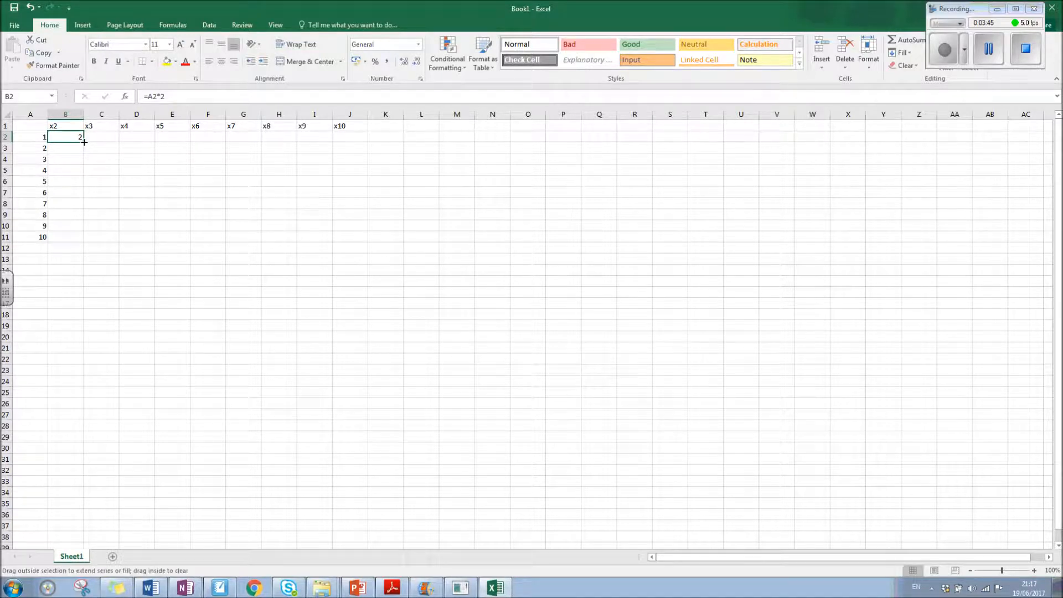
drag(84, 142, 84, 242)
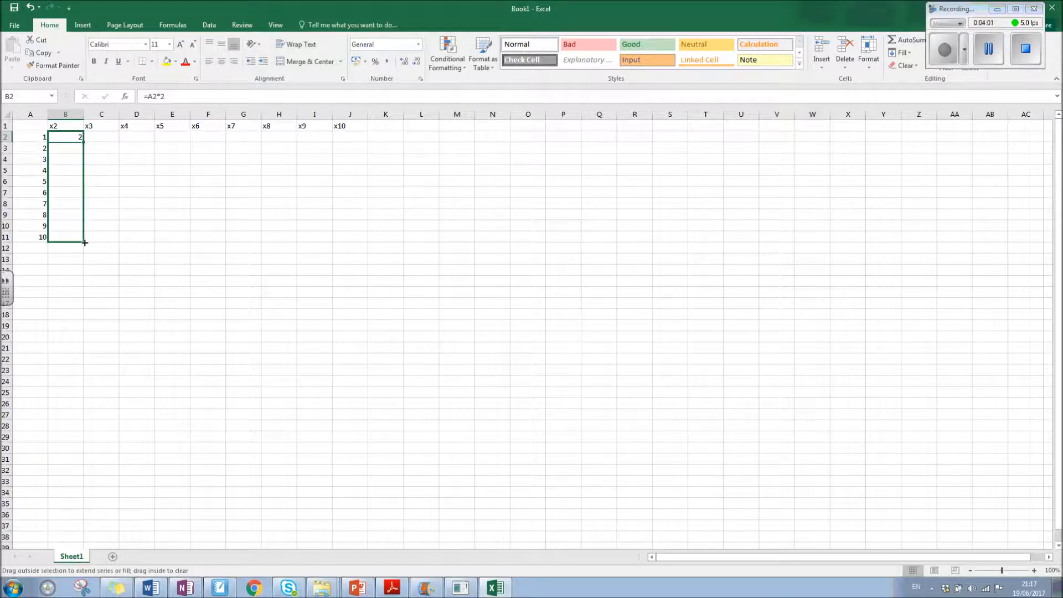
drag(84, 243, 84, 242)
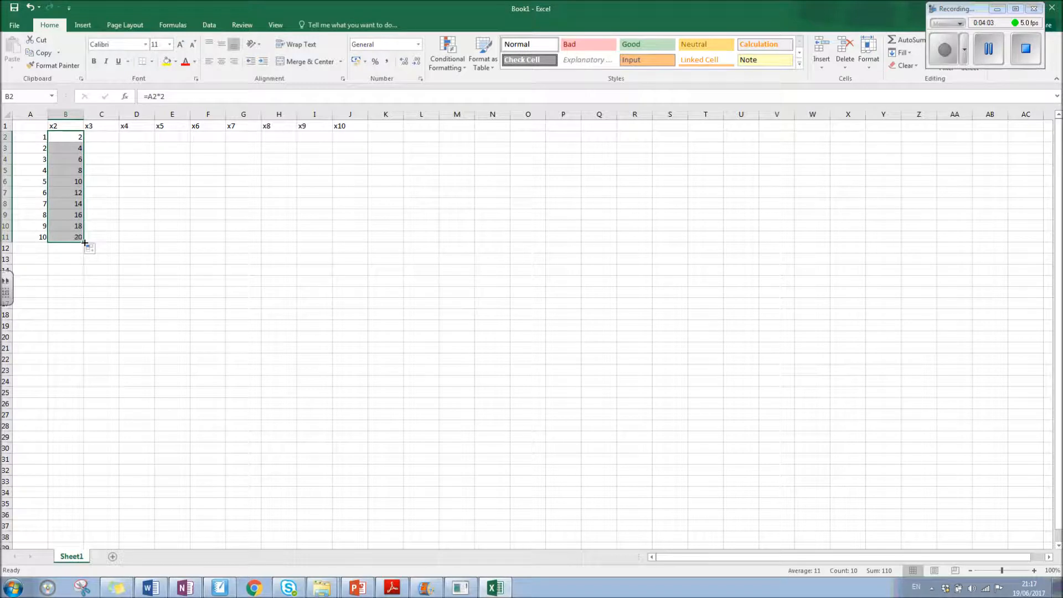
click(69, 247)
Step: Examine the filled formulas cell by cell in B2 to B11 to see how the reference to column A changes
click(71, 139)
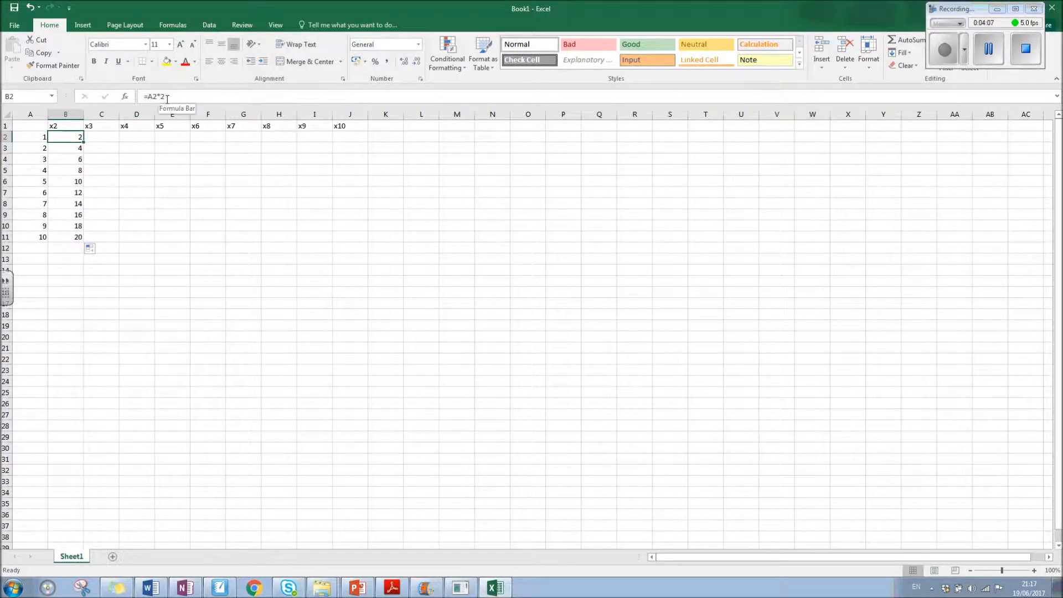
key(Down)
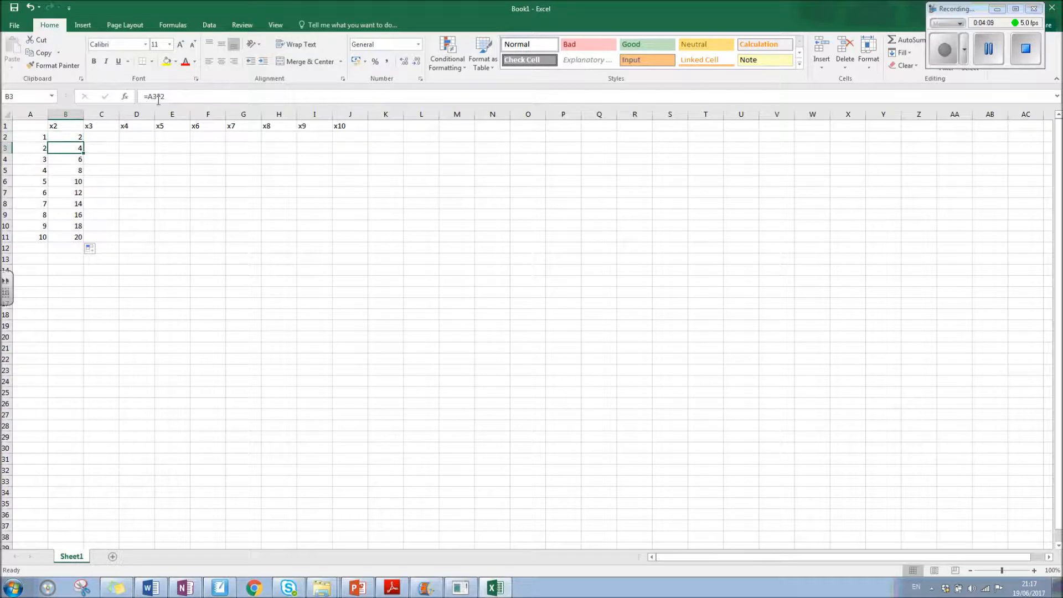
key(Down)
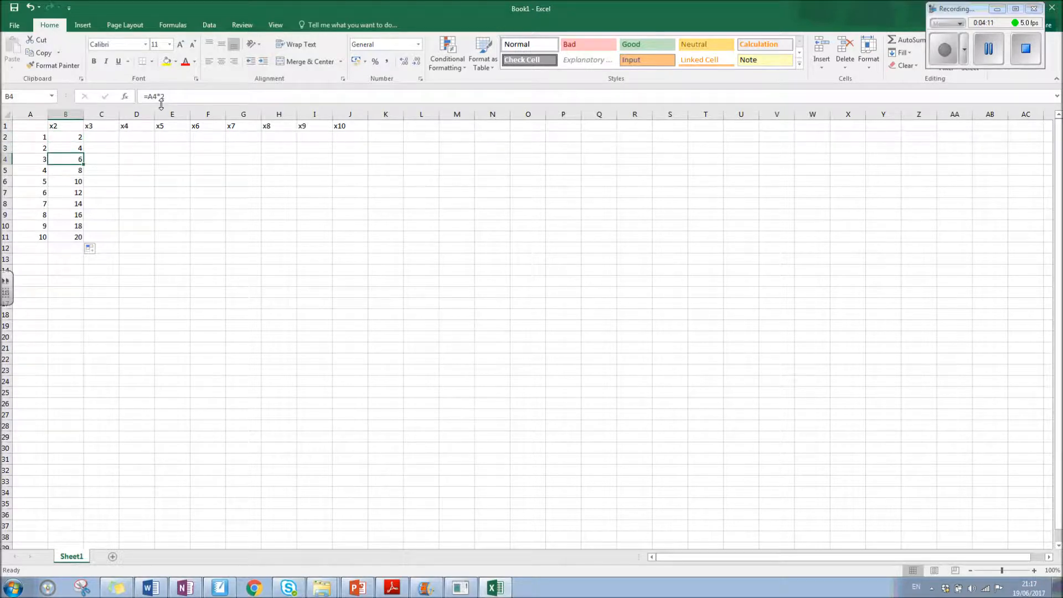
key(Down)
key(Down)
key(Down)
key(Down)
key(Down)
key(Down)
key(Down)
key(Up)
key(Up)
key(Up)
key(Up)
key(Up)
key(Up)
key(Up)
key(Up)
key(Up)
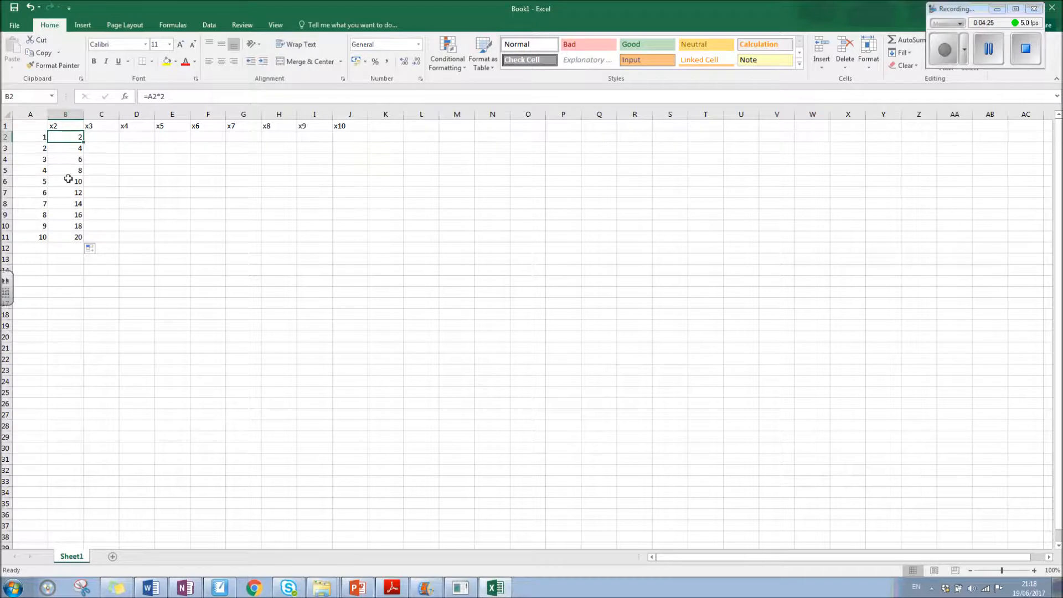
Step: Enter the formula =A2*3 in cell C2, under the x3 heading, to multiply the row's number by 3
click(101, 138)
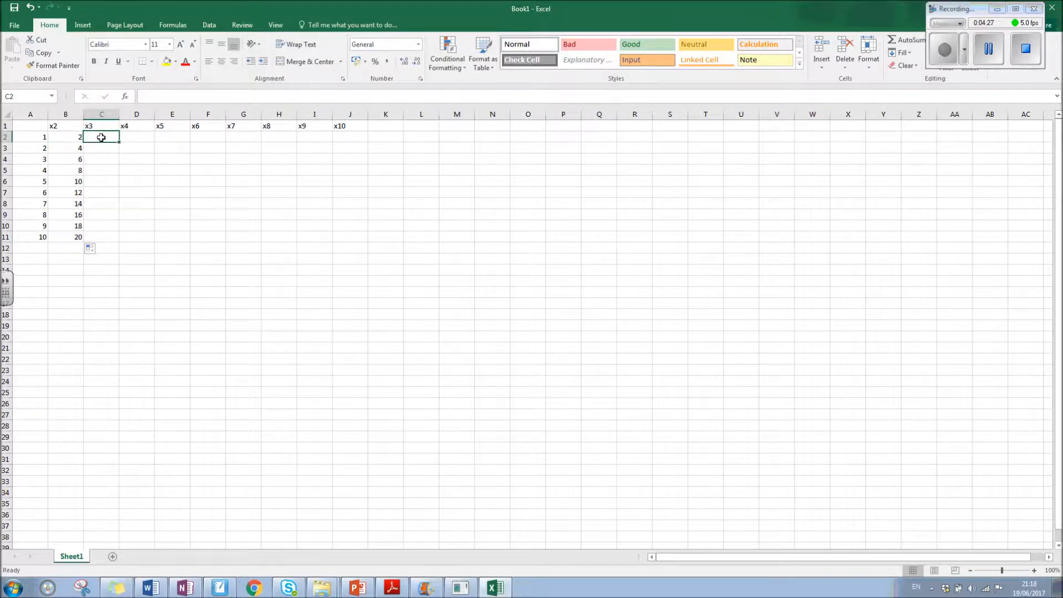
click(153, 98)
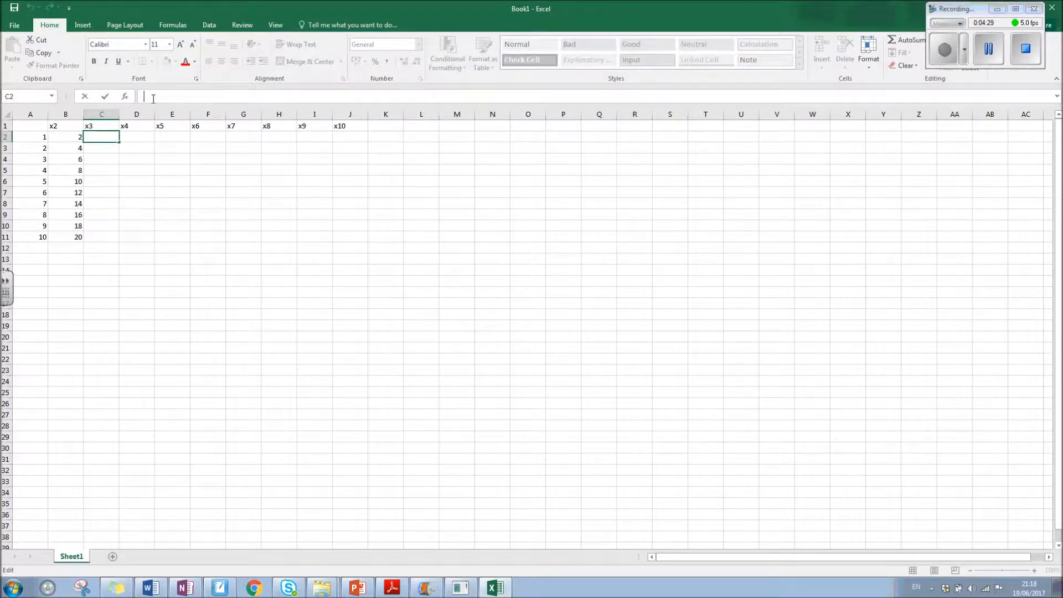
text(=)
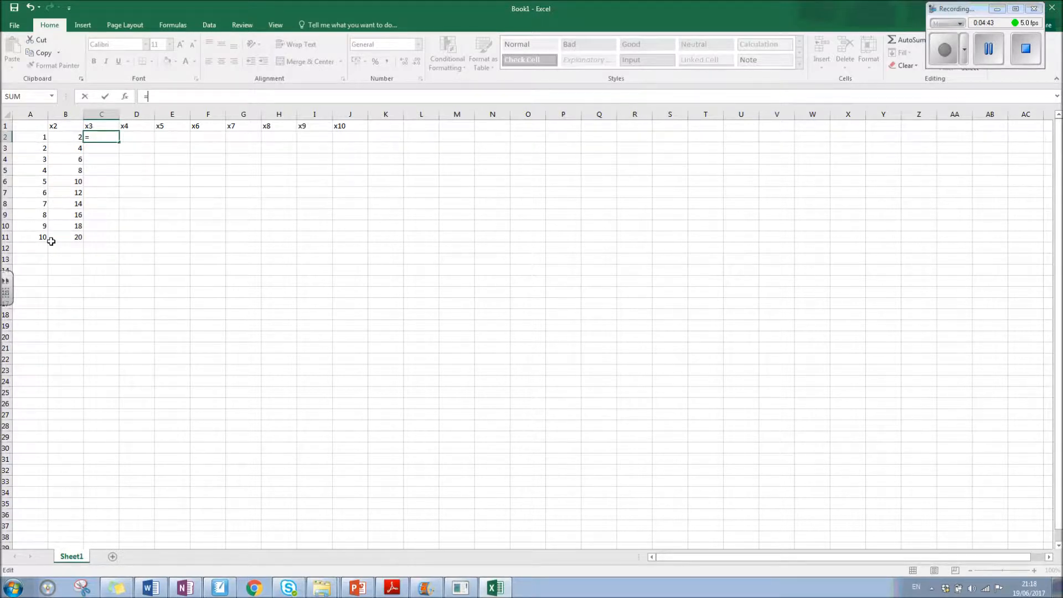
click(40, 138)
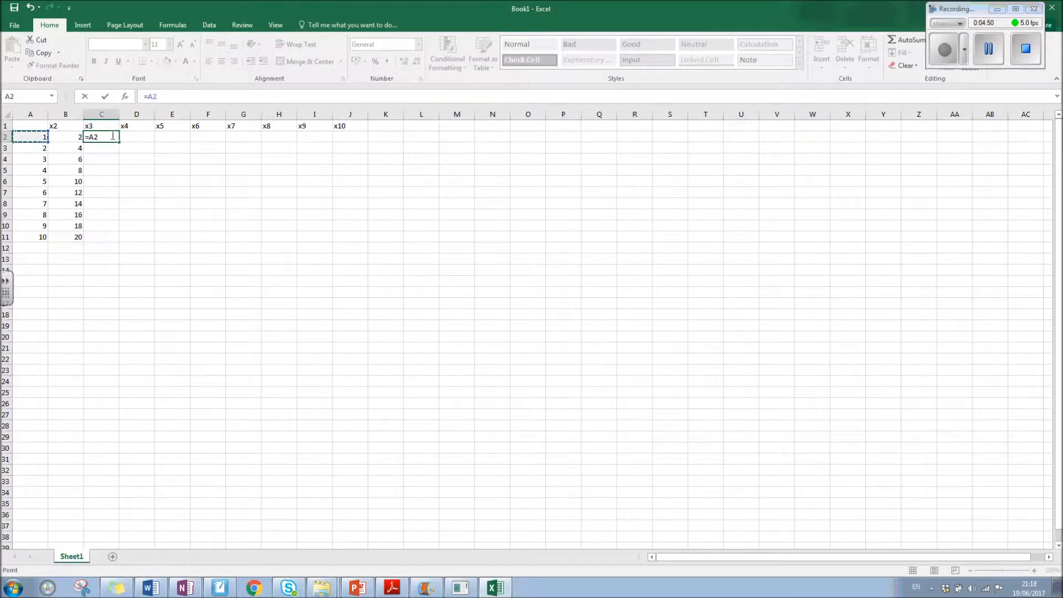
text(*)
key(Return)
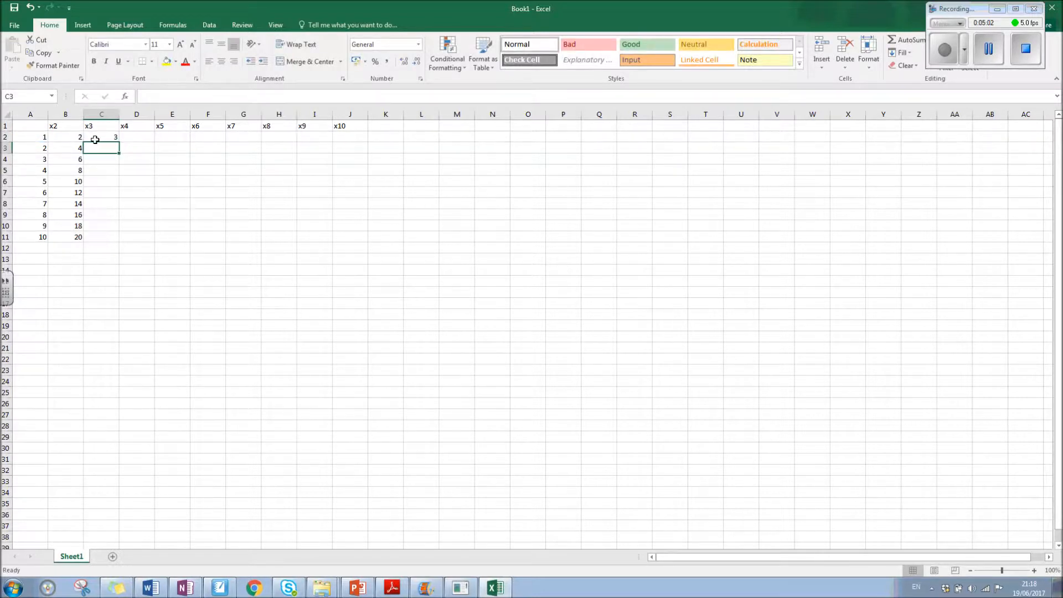
Step: Fill the formula in C2 down the x3 column to cell C11
click(95, 140)
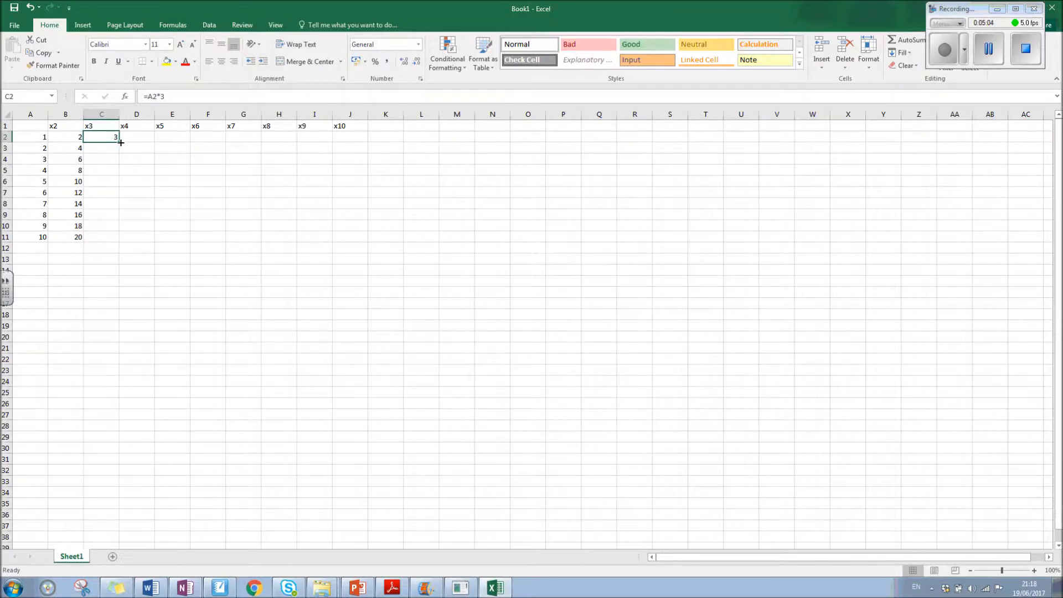
drag(119, 142, 115, 240)
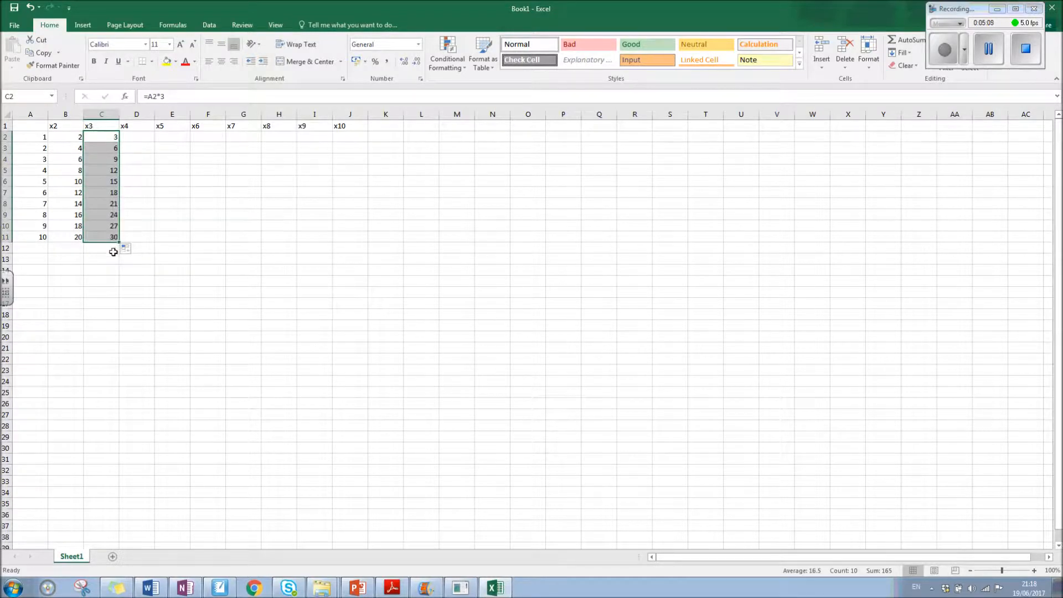
click(113, 252)
Step: Examine the filled formulas cell by cell in the x3 column, from C2 to C11, to check their references to column A
click(106, 139)
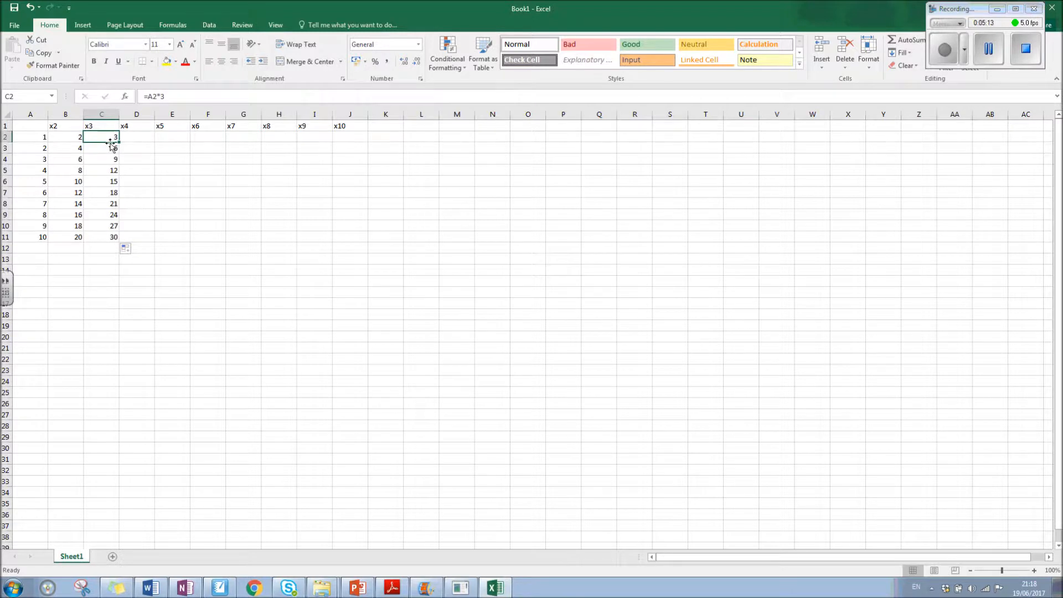
click(112, 147)
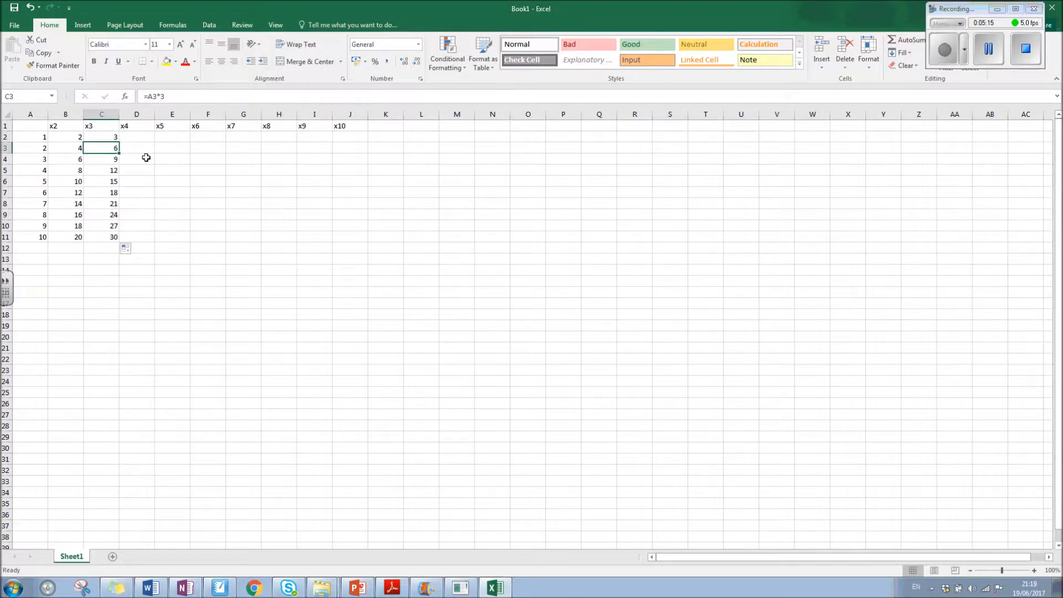
key(Down)
key(Down)
key(Down)
key(Down)
key(Down)
key(Down)
key(Down)
key(Down)
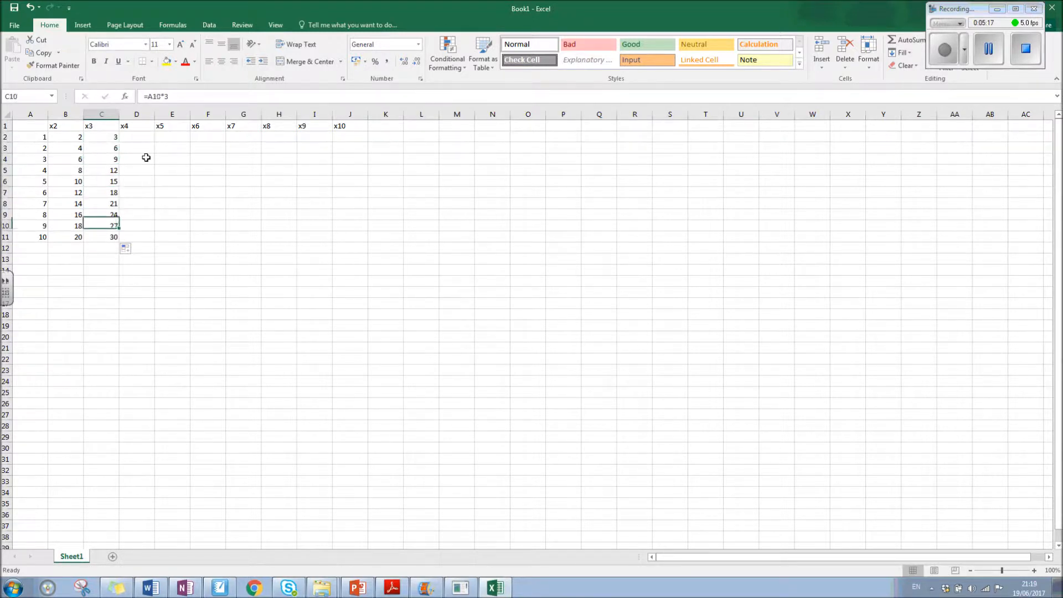
Step: Enter the formula =A2*4 in cell D2 and fill it down the x4 column to D11
click(142, 140)
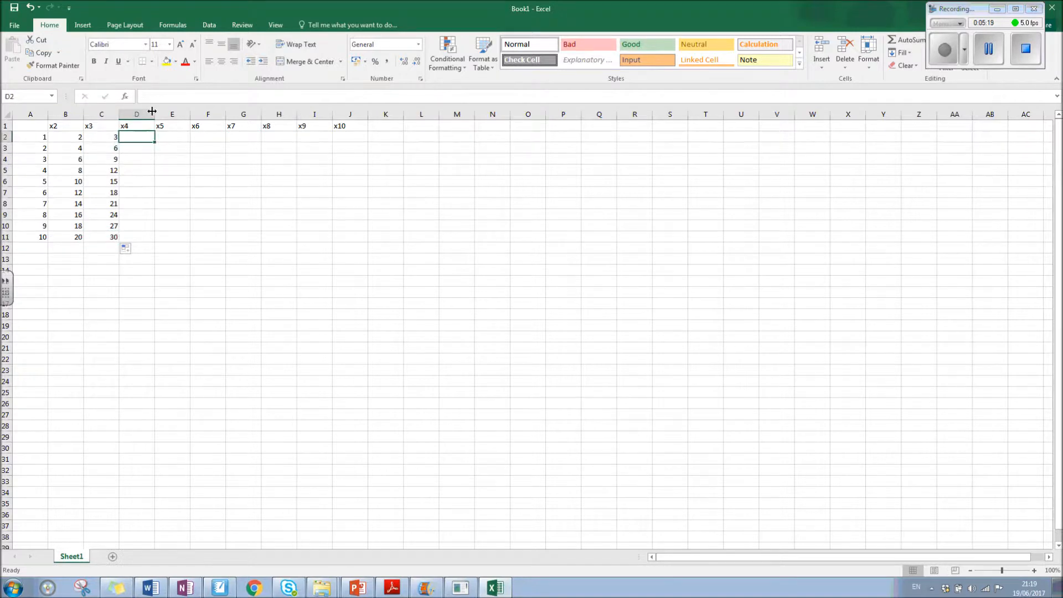
click(152, 95)
text(=)
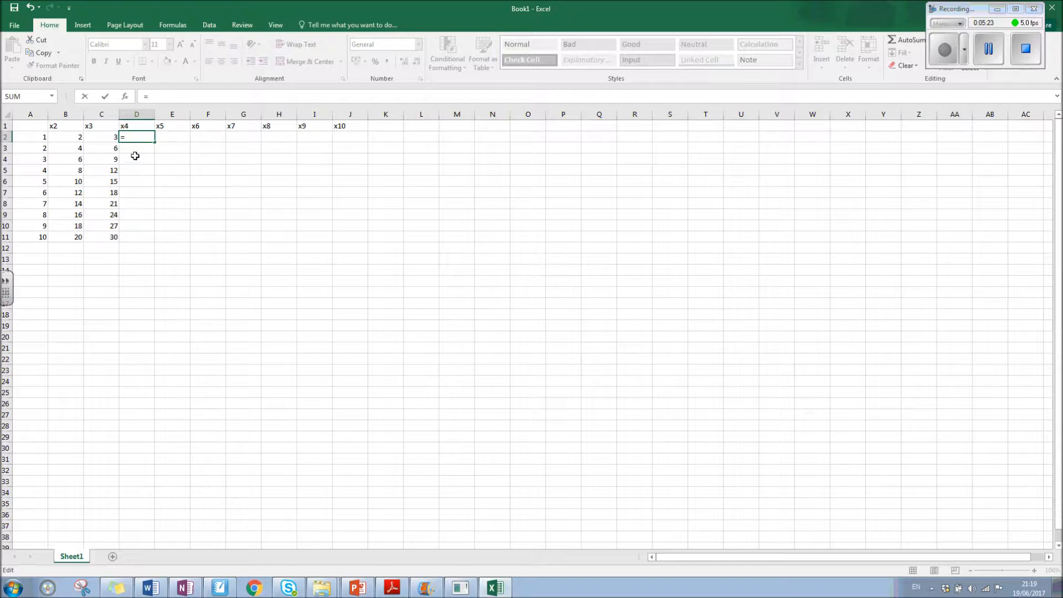
click(33, 137)
text(*)
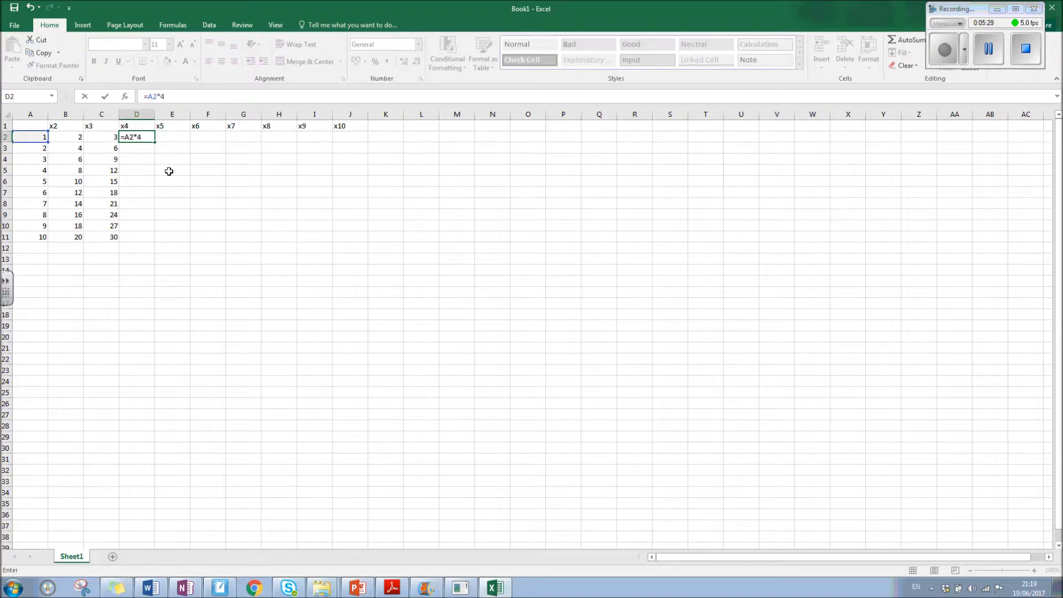
key(Return)
click(145, 140)
drag(153, 143, 148, 244)
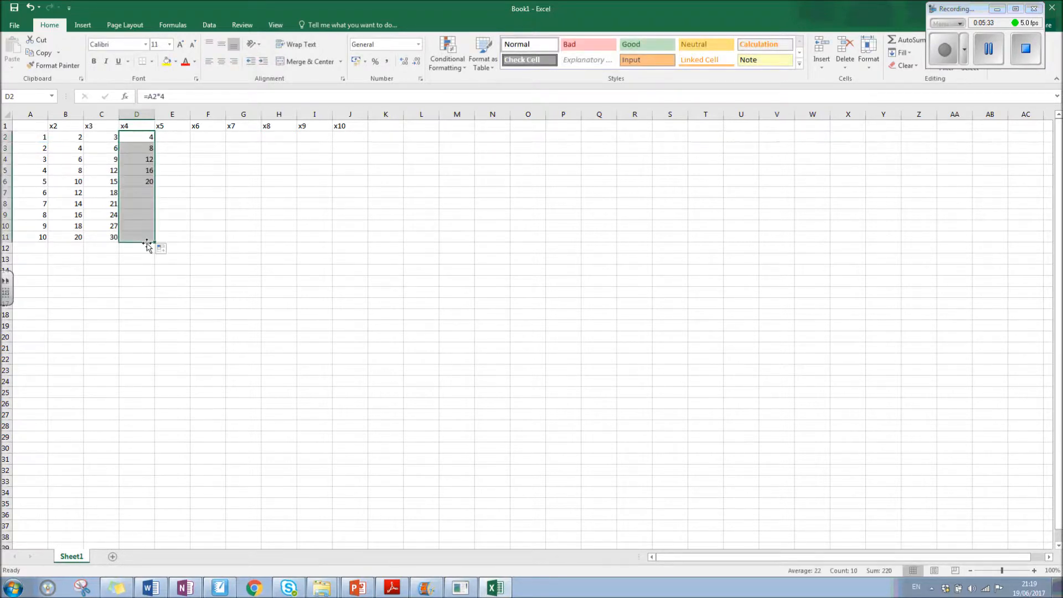
Step: Enter the formula =A2*5 in cell E2 and fill it down the x5 column to E11
click(178, 139)
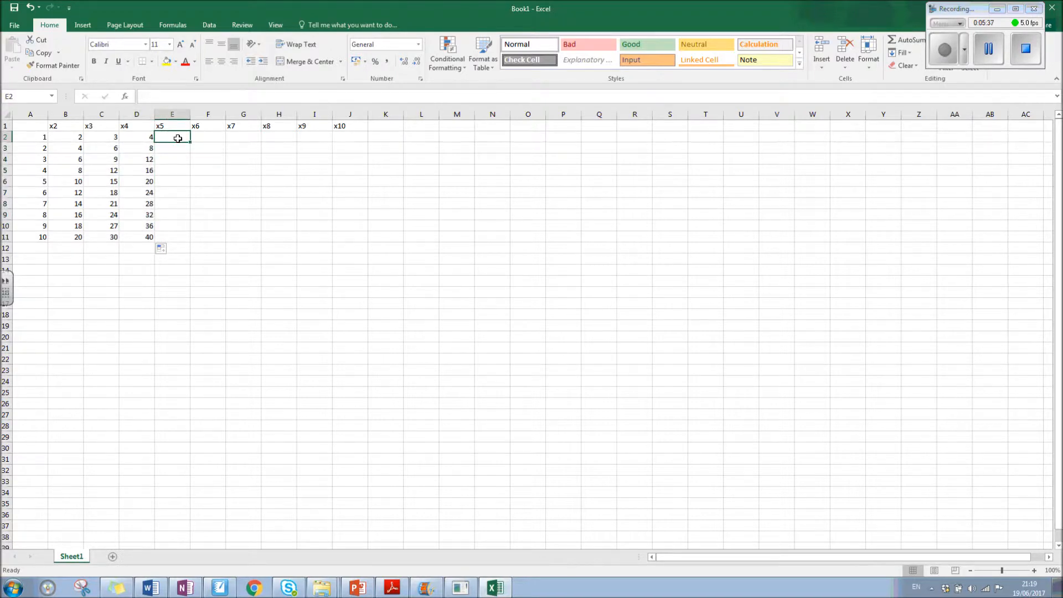
text(=)
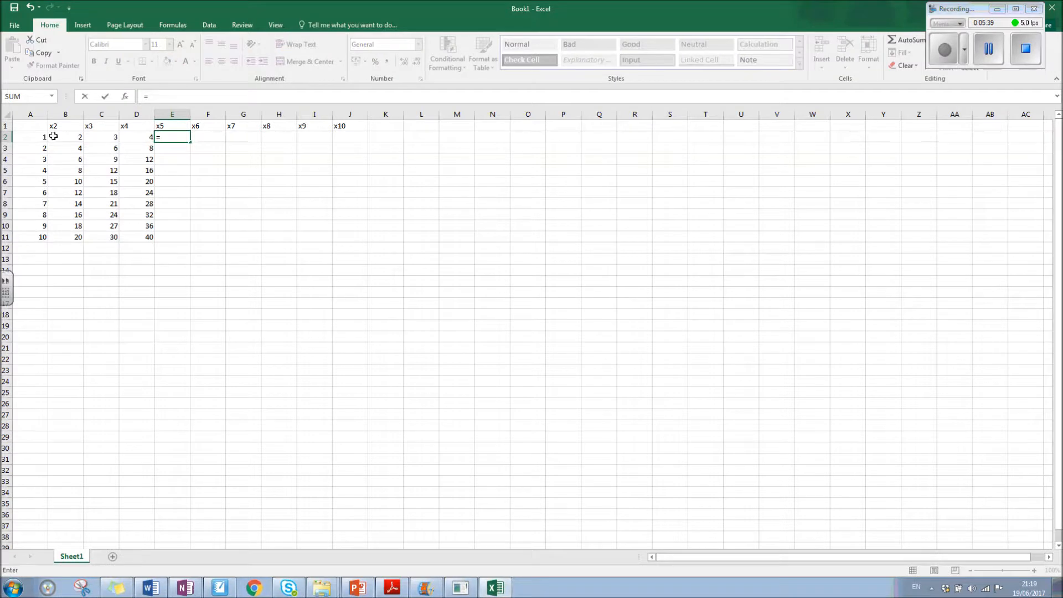
click(36, 138)
text(*)
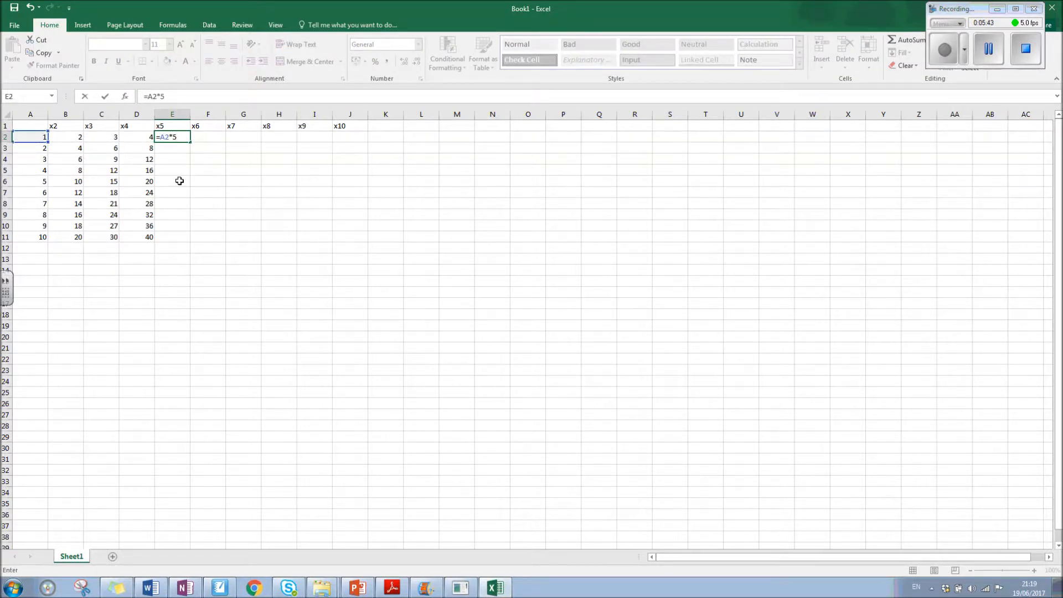
key(Return)
click(183, 139)
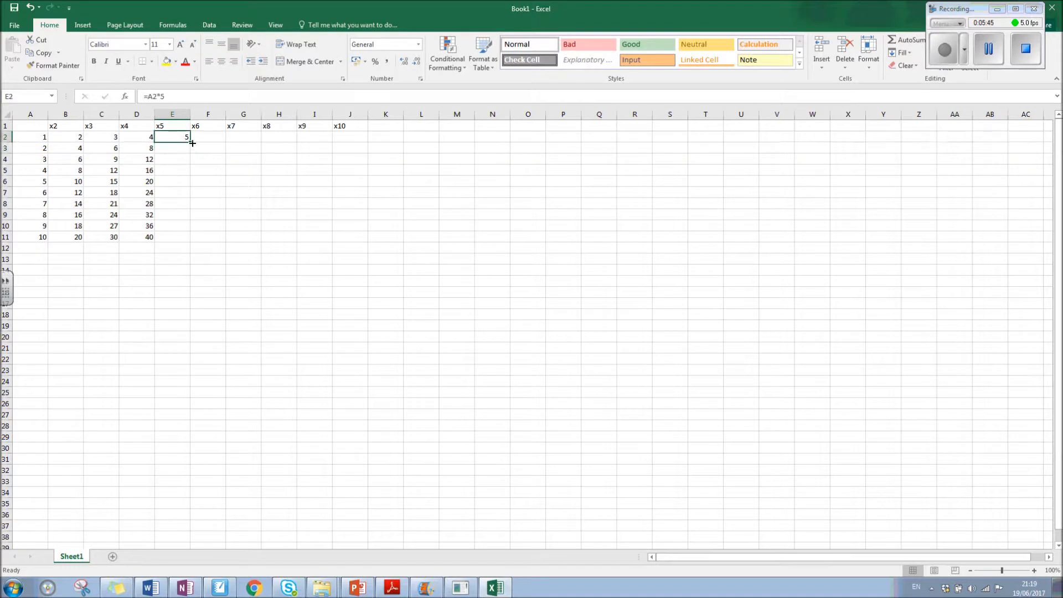
drag(190, 143, 189, 242)
Step: Enter the formula =A2*6 in cell F2 and fill it down the x6 column to F11
click(206, 137)
click(173, 96)
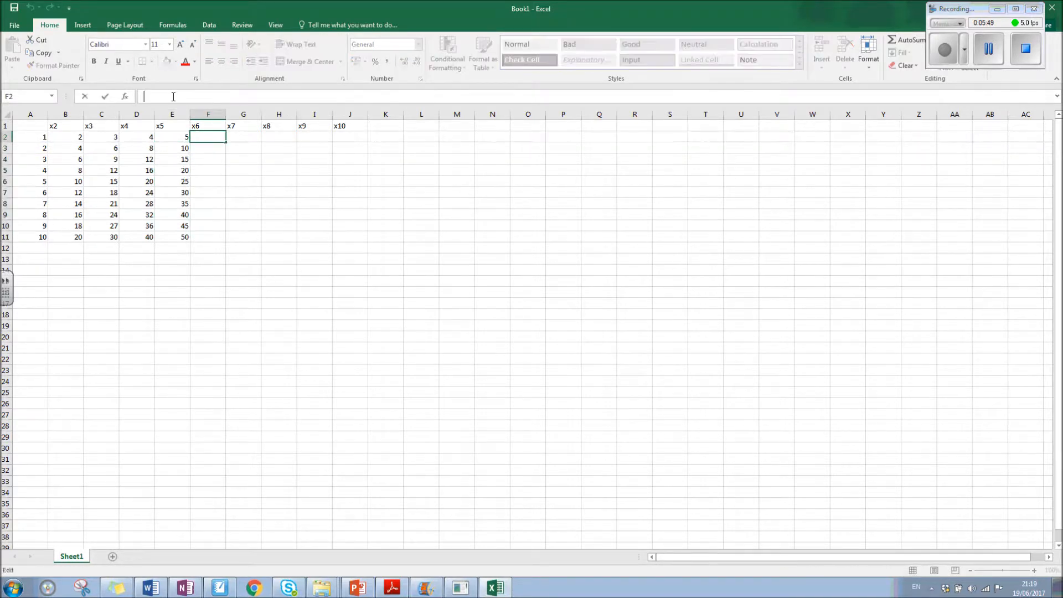
text(=)
click(41, 137)
text(*)
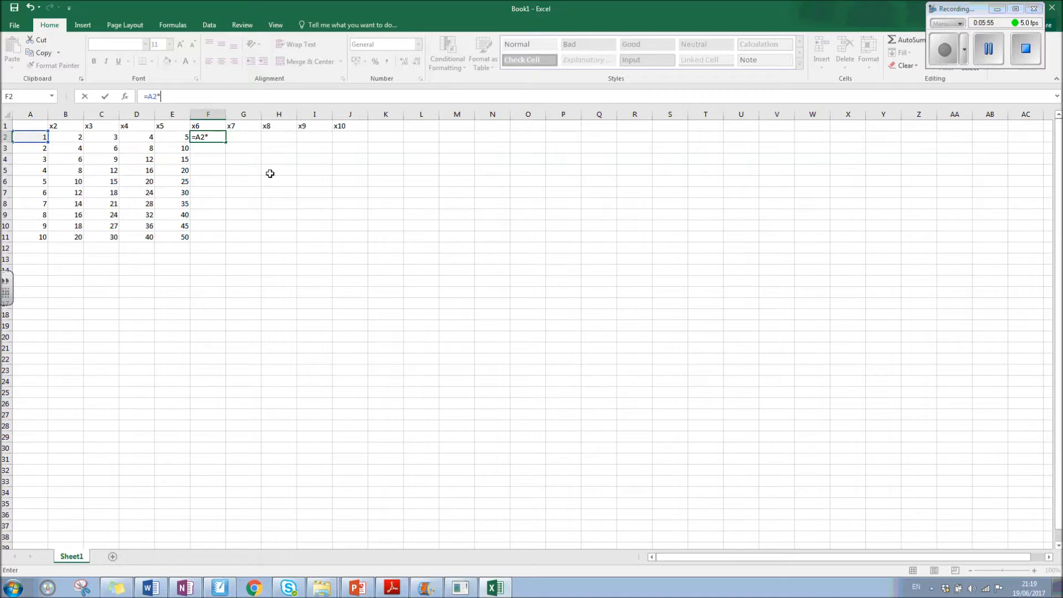
text(6)
key(Return)
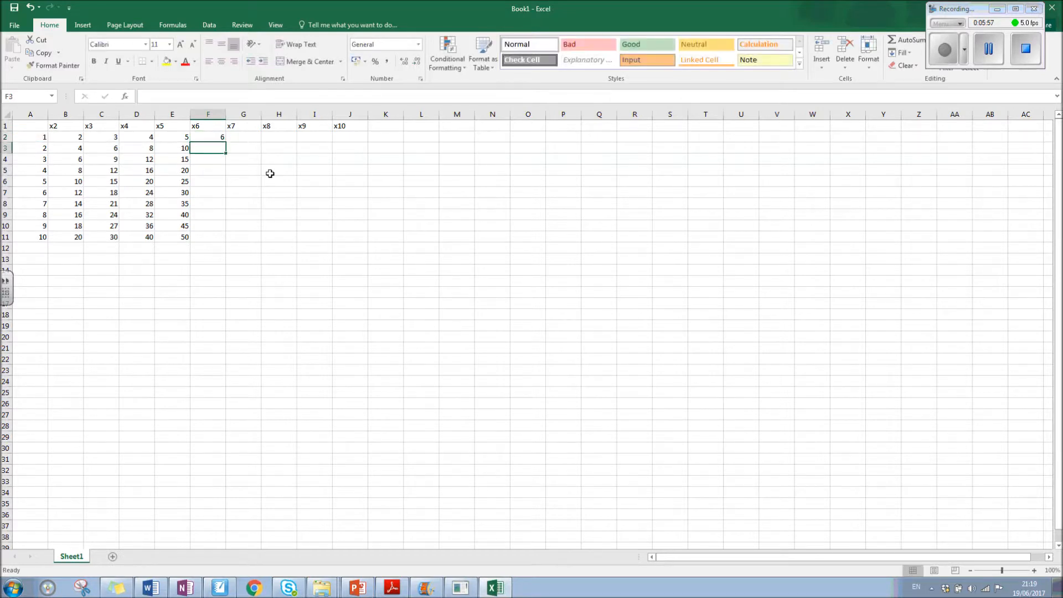
click(221, 138)
drag(225, 142, 232, 239)
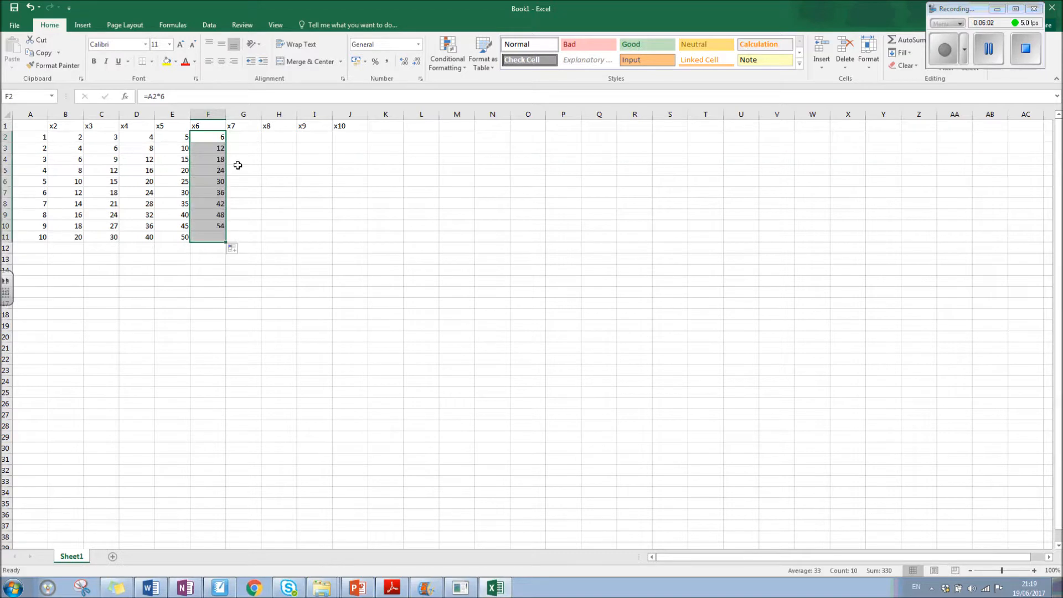
Step: Enter the formula =A2*7 in cell G2 and fill it down the x7 column to G11
click(237, 137)
click(171, 97)
text(=)
click(34, 136)
text(*)
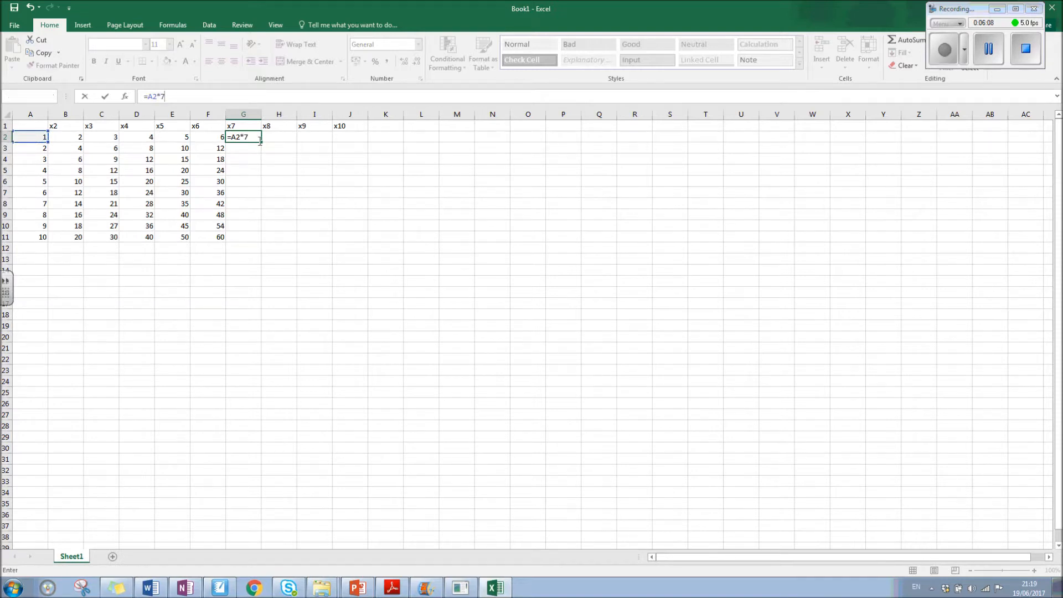
click(260, 140)
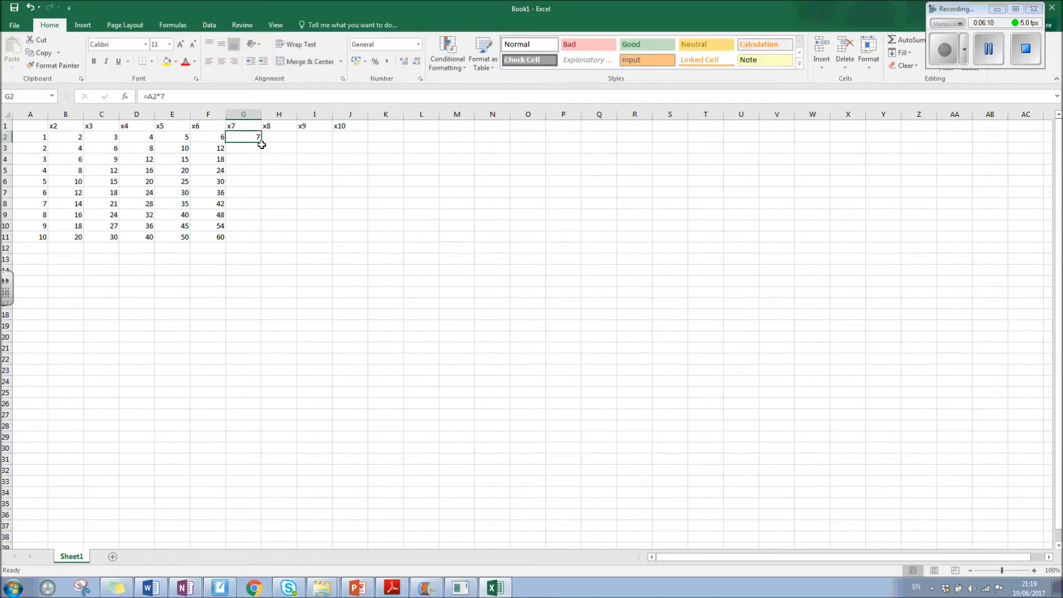
drag(263, 144, 263, 244)
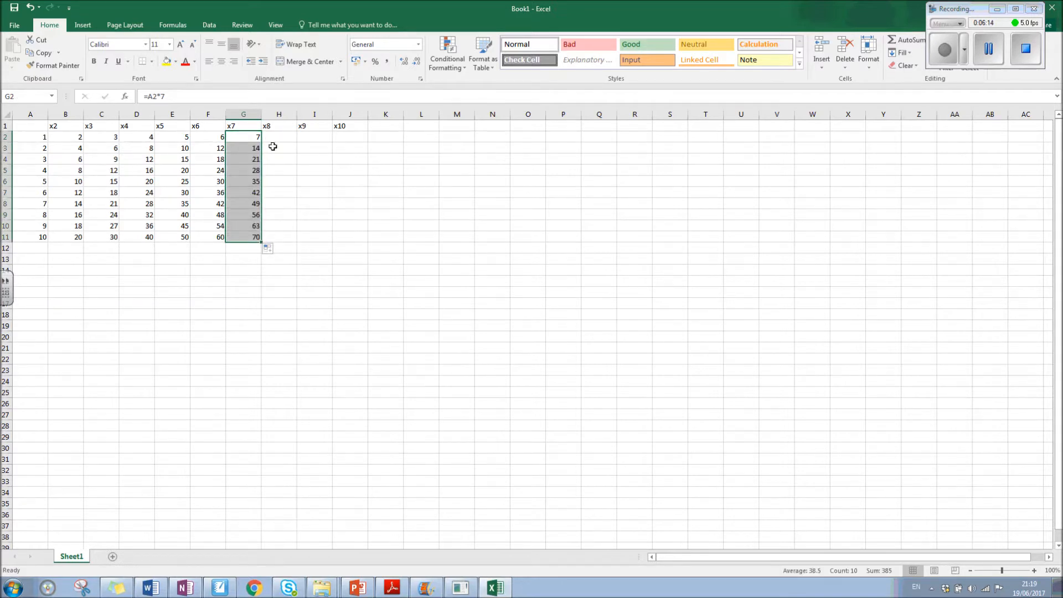
Step: Make the heading row bold across cells A1 to J1
click(36, 126)
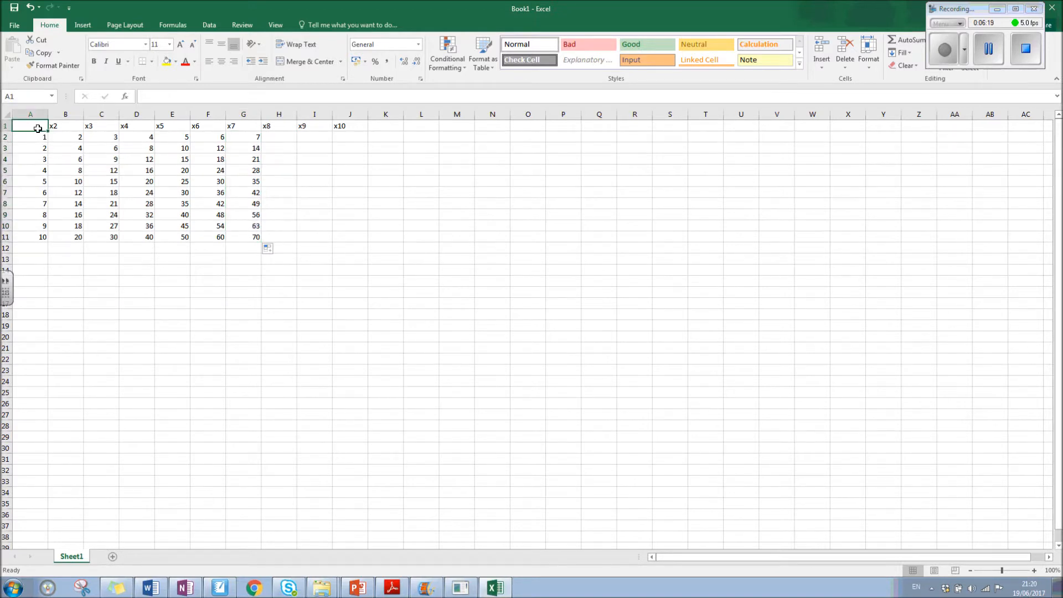
drag(40, 128, 342, 124)
click(96, 63)
Step: Make the numbers 1 to 10 in column A bold by formatting cells A1 to A11
click(55, 126)
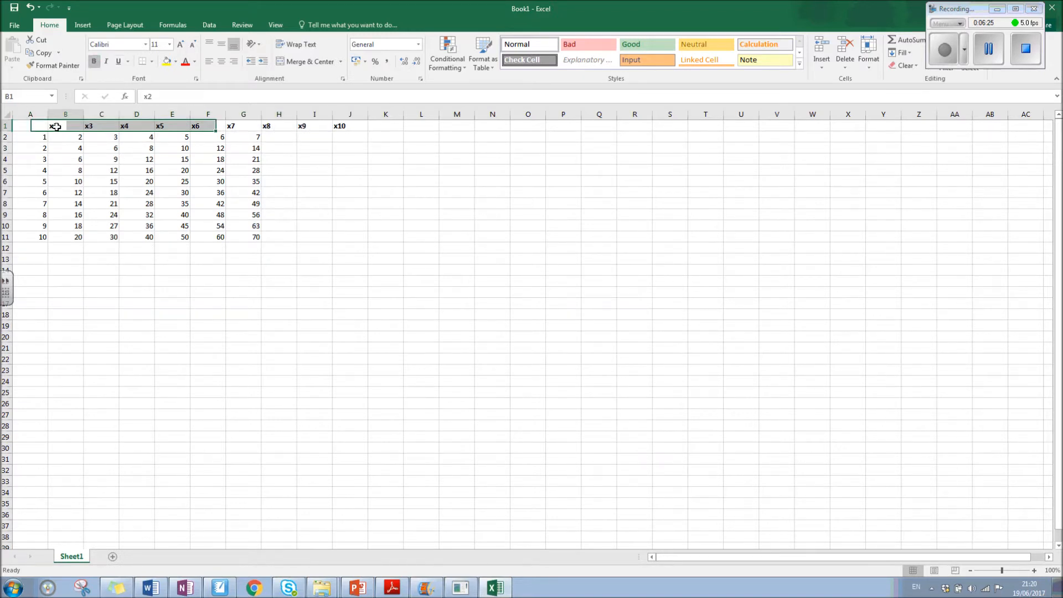
drag(35, 126, 33, 235)
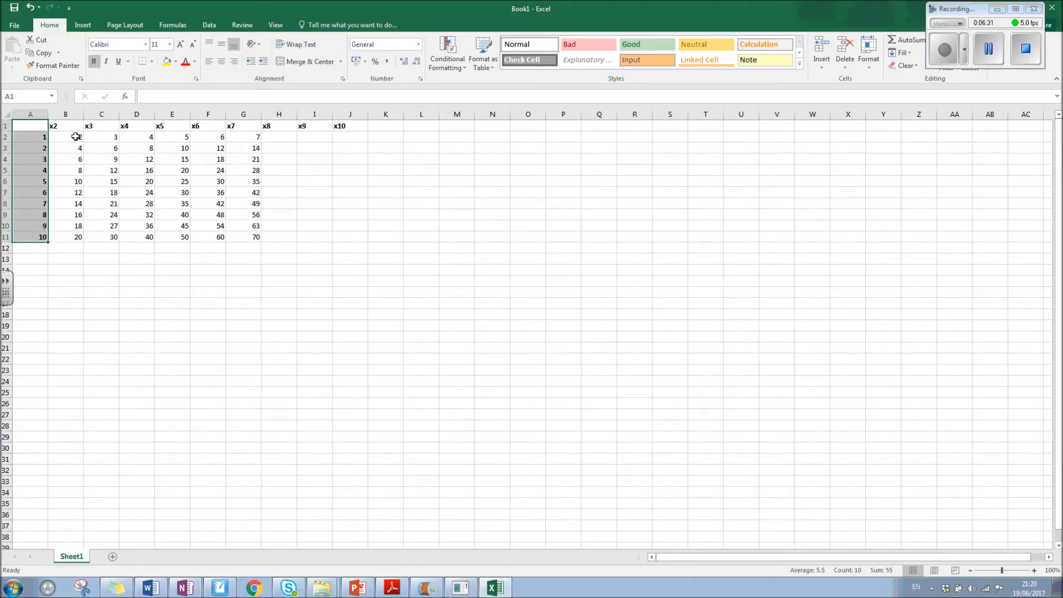
click(93, 260)
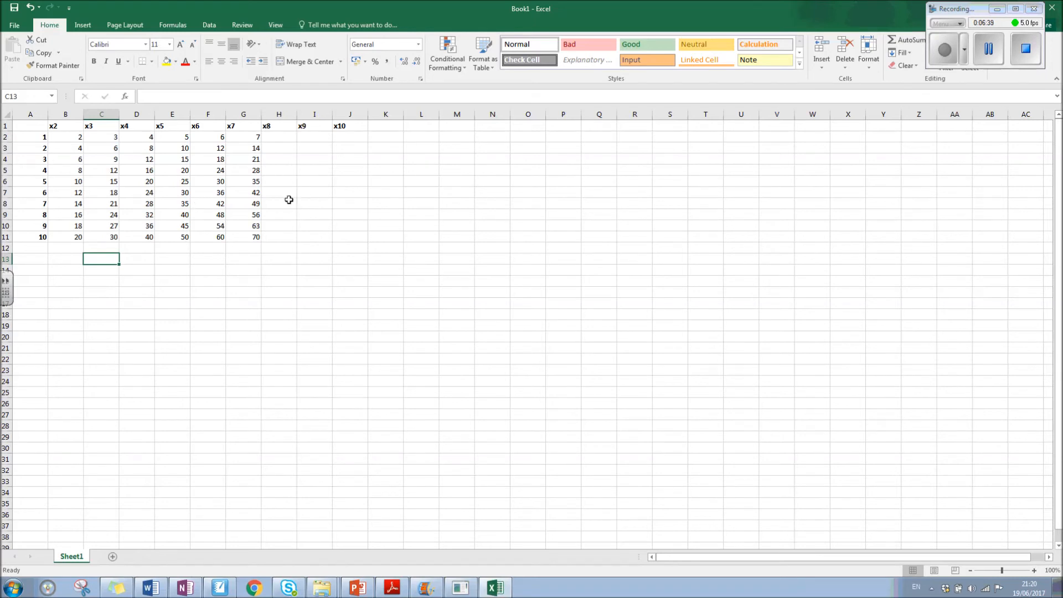
click(79, 137)
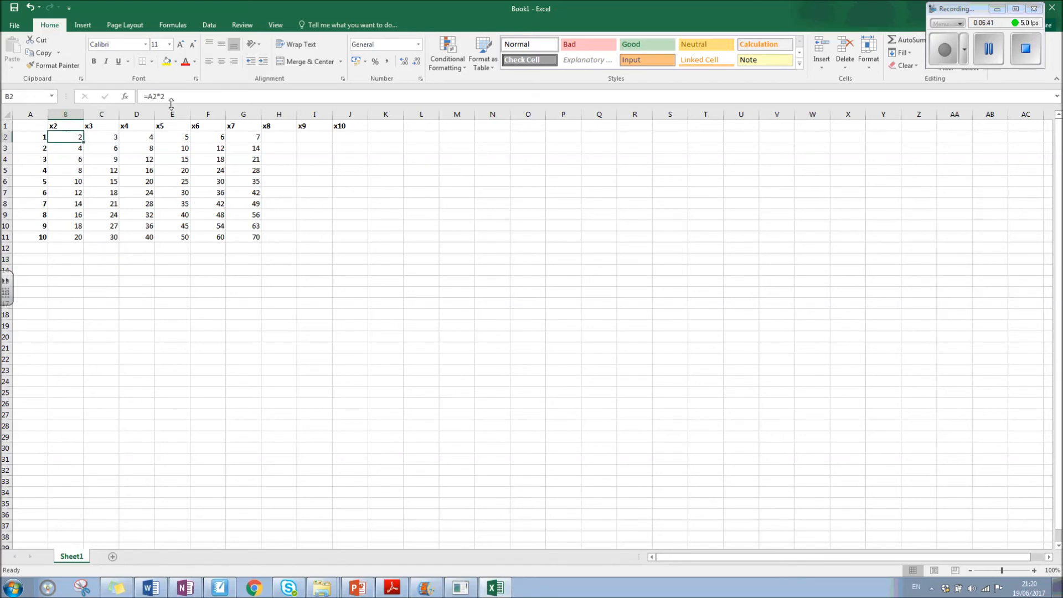
click(285, 237)
click(343, 238)
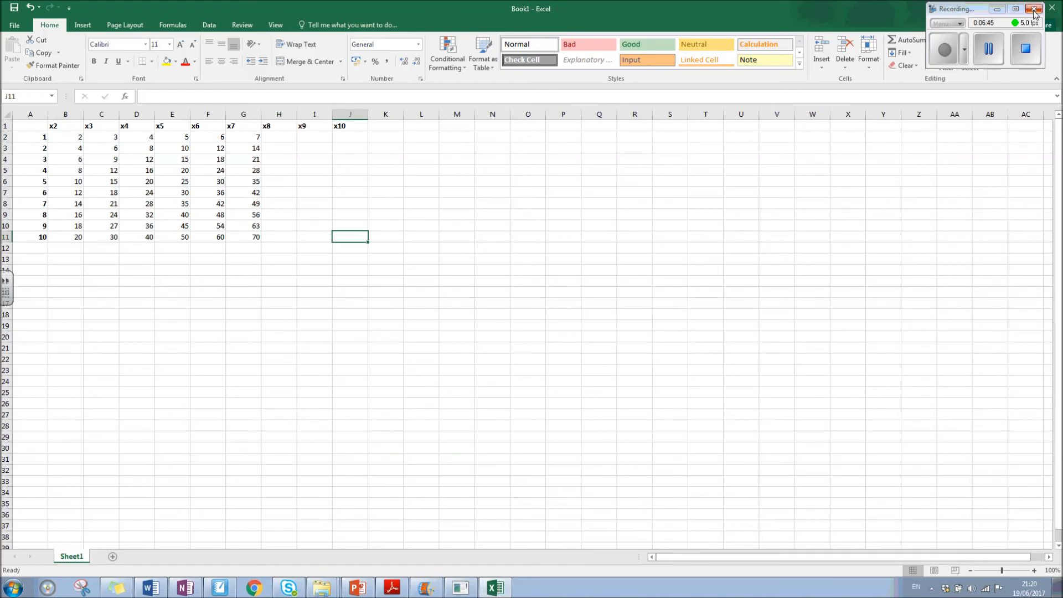